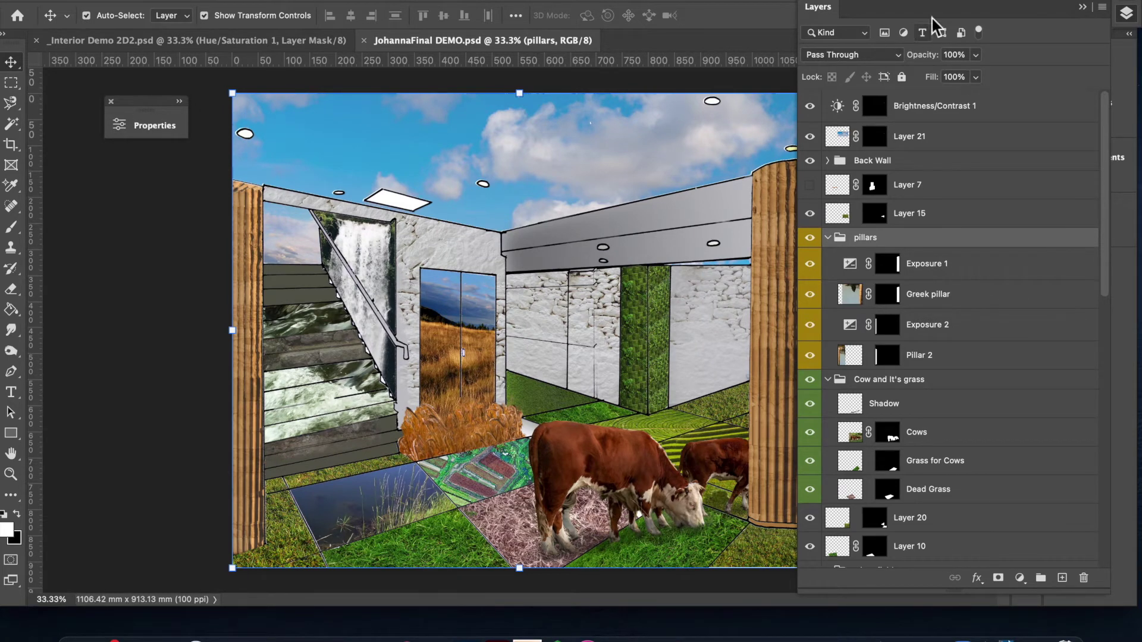
- Narrow the Layers panel and zoom the canvas to 59%
{"action": "left_click_drag", "start_coordinate": [799, 17], "coordinate": [828, 16]}
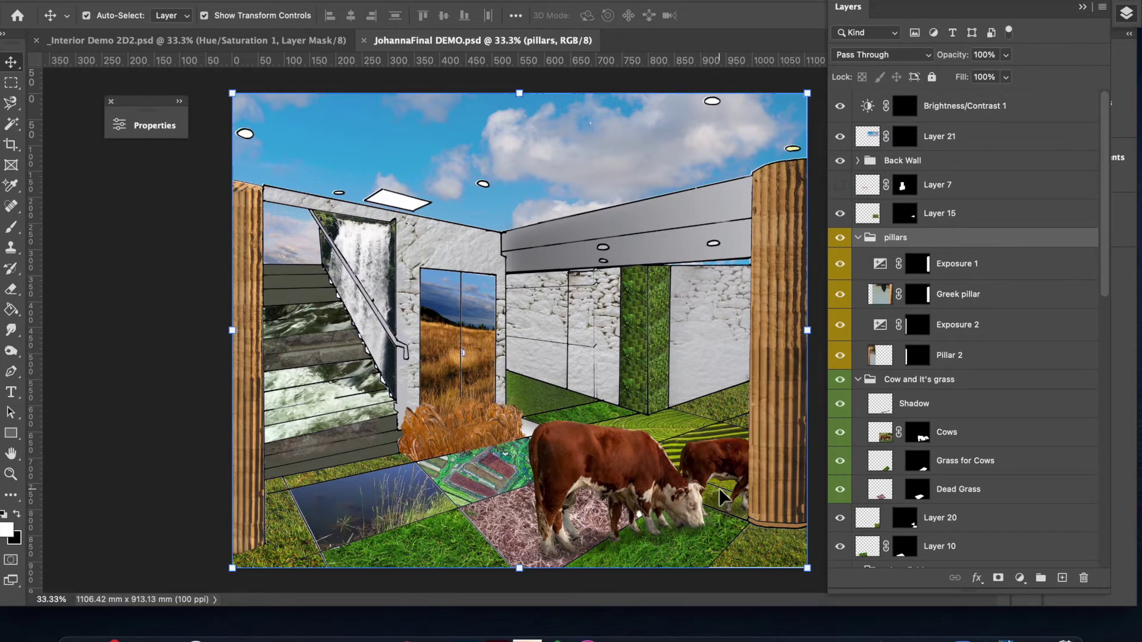
{"action": "scroll", "coordinate": [719, 488], "scroll_direction": "up", "scroll_amount": 3}
{"action": "scroll", "coordinate": [720, 488], "scroll_direction": "right", "scroll_amount": 3}
{"action": "scroll", "coordinate": [719, 498], "scroll_direction": "up", "scroll_amount": 3}
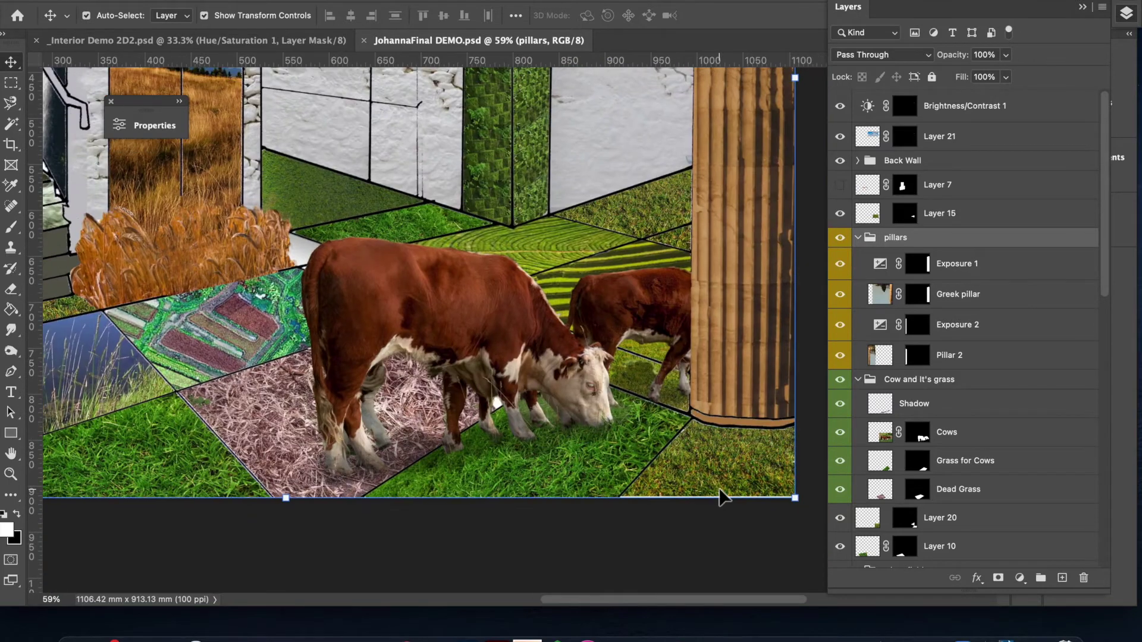
- Compare the Shadow layer on and off, leave it hidden, and select Cows
{"action": "left_click", "coordinate": [841, 404]}
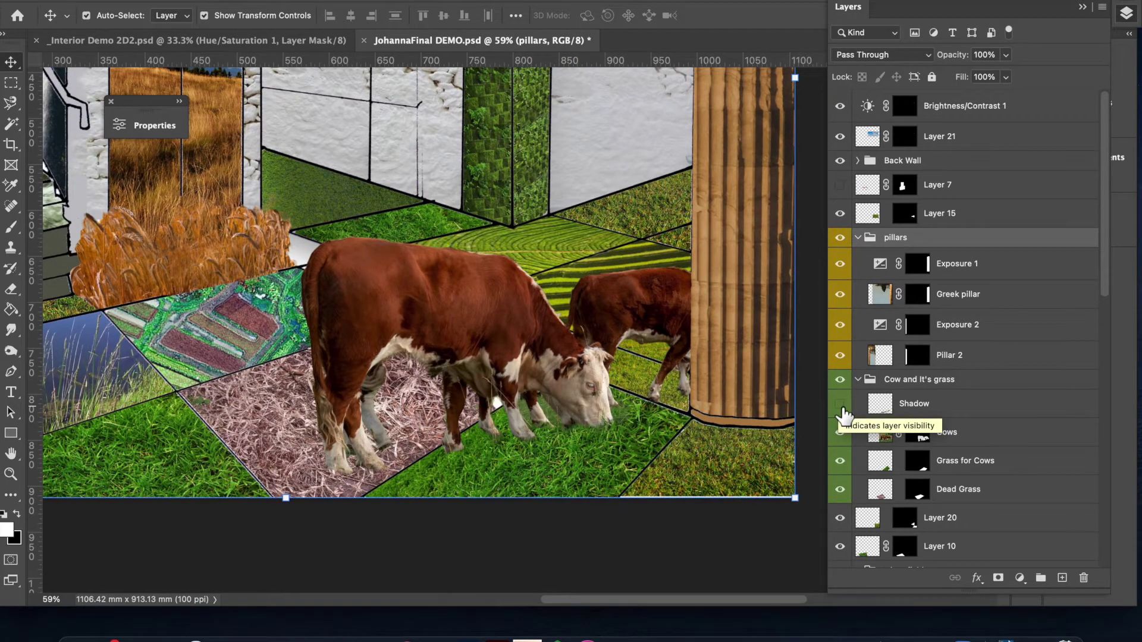
{"action": "left_click", "coordinate": [841, 404]}
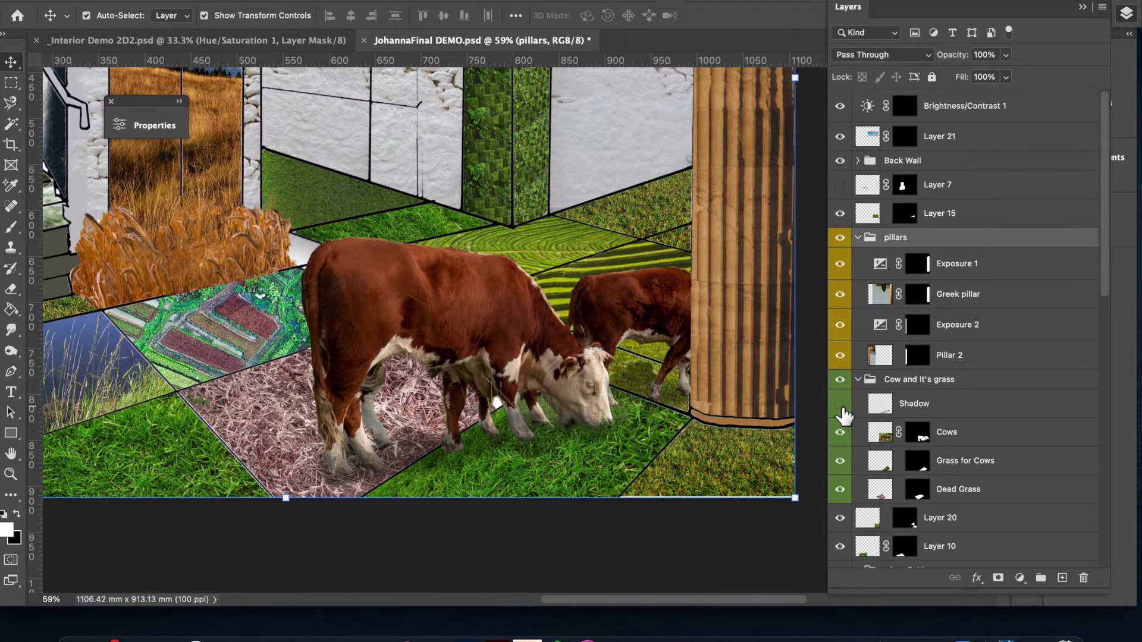
{"action": "left_click", "coordinate": [841, 404]}
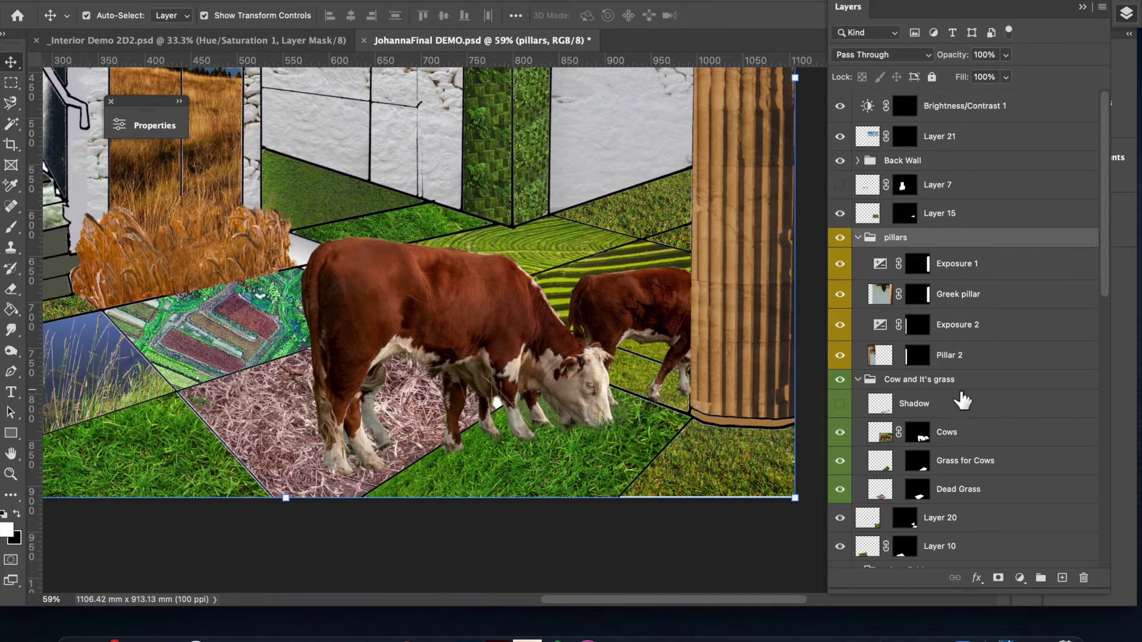
{"action": "scroll", "coordinate": [963, 397], "scroll_direction": "down", "scroll_amount": 3}
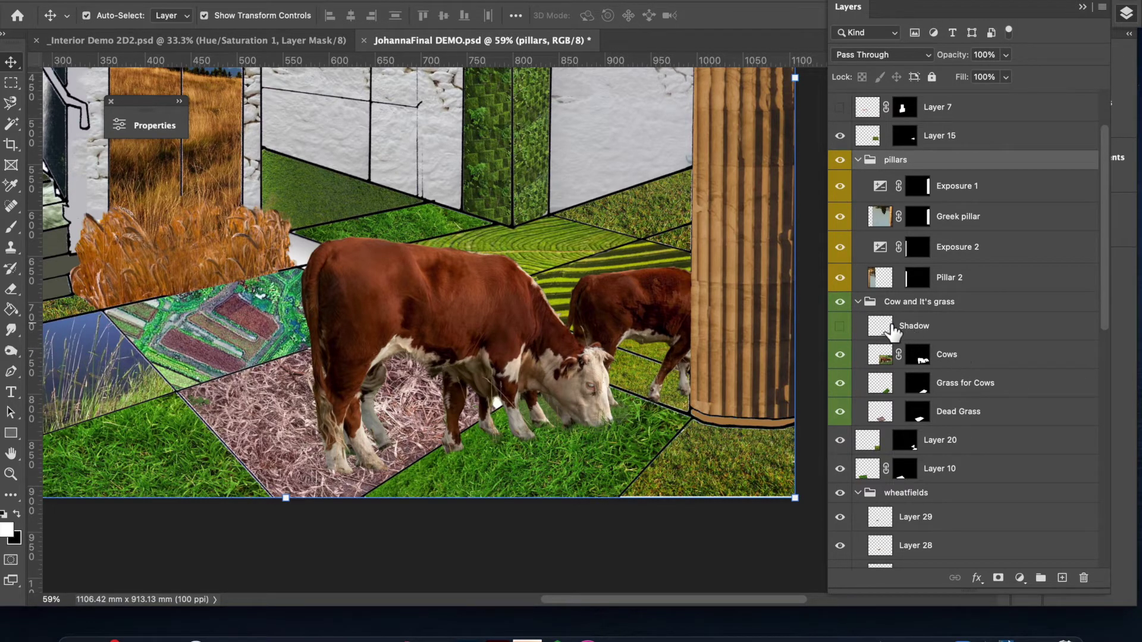
{"action": "left_click", "coordinate": [999, 357]}
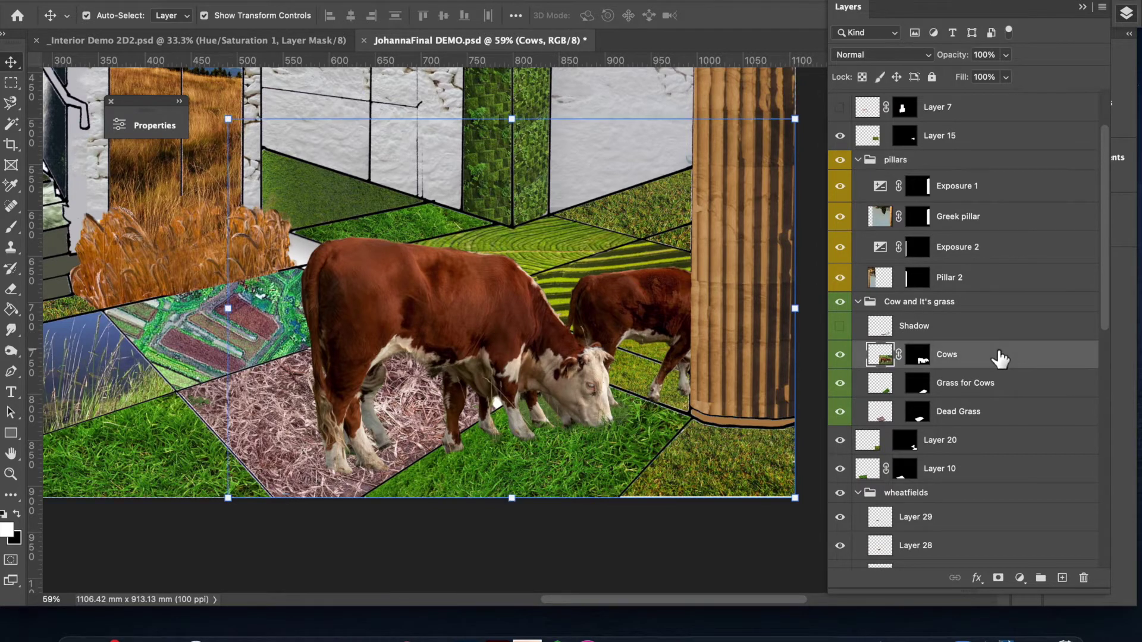
- Add a new layer above Cows and set a black 125 px brush
{"action": "left_click", "coordinate": [1062, 578]}
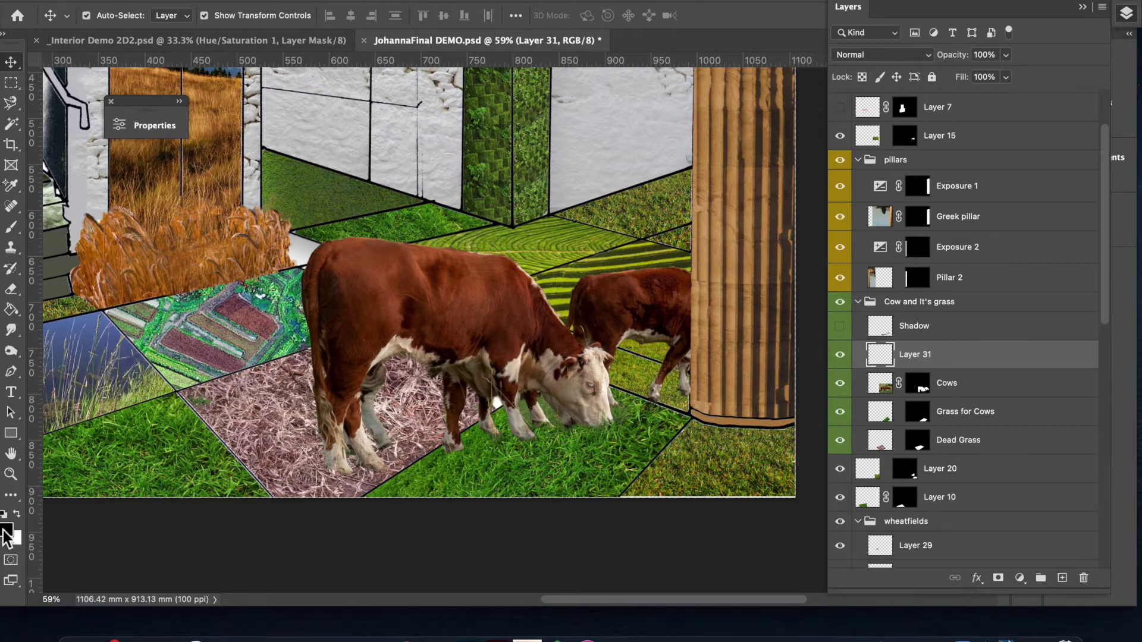
{"action": "left_click", "coordinate": [13, 228]}
{"action": "key", "text": "bracketleft"}
{"action": "key", "text": "bracketleft"}
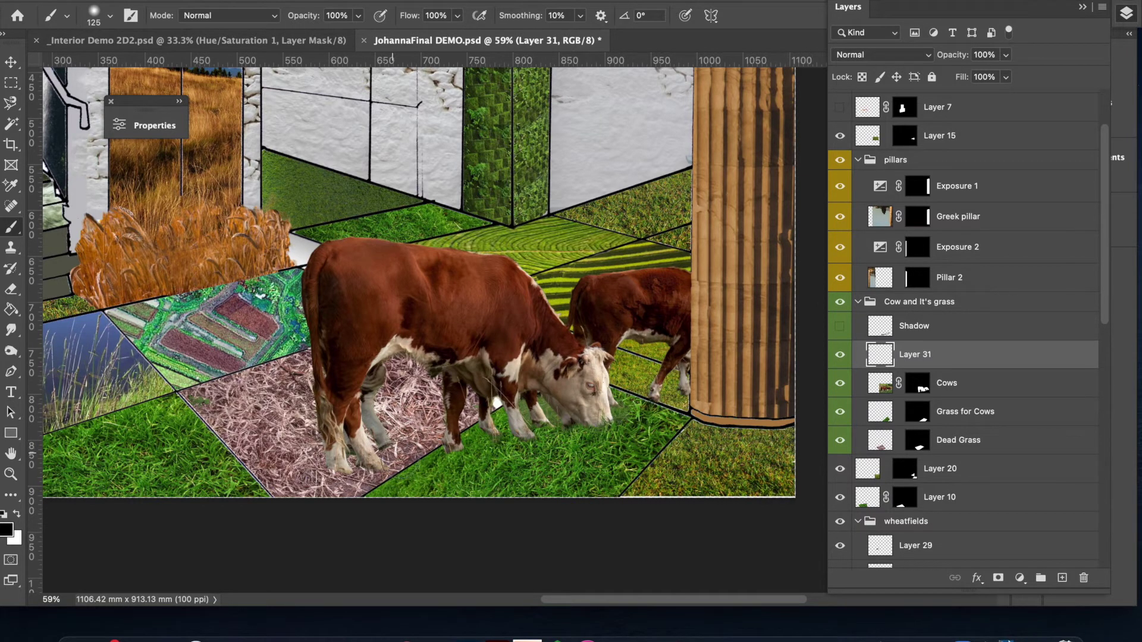
- Paint broad black shadow strokes on the grass beneath both cows
{"action": "mouse_move", "coordinate": [393, 452]}
{"action": "left_mouse_down"}
{"action": "mouse_move", "coordinate": [439, 445]}
{"action": "mouse_move", "coordinate": [324, 476]}
{"action": "mouse_move", "coordinate": [539, 430]}
{"action": "mouse_move", "coordinate": [589, 434]}
{"action": "left_mouse_up"}
{"action": "mouse_move", "coordinate": [635, 372]}
{"action": "left_mouse_down"}
{"action": "mouse_move", "coordinate": [625, 393]}
{"action": "mouse_move", "coordinate": [695, 397]}
{"action": "mouse_move", "coordinate": [613, 376]}
{"action": "mouse_move", "coordinate": [623, 390]}
{"action": "left_mouse_up"}
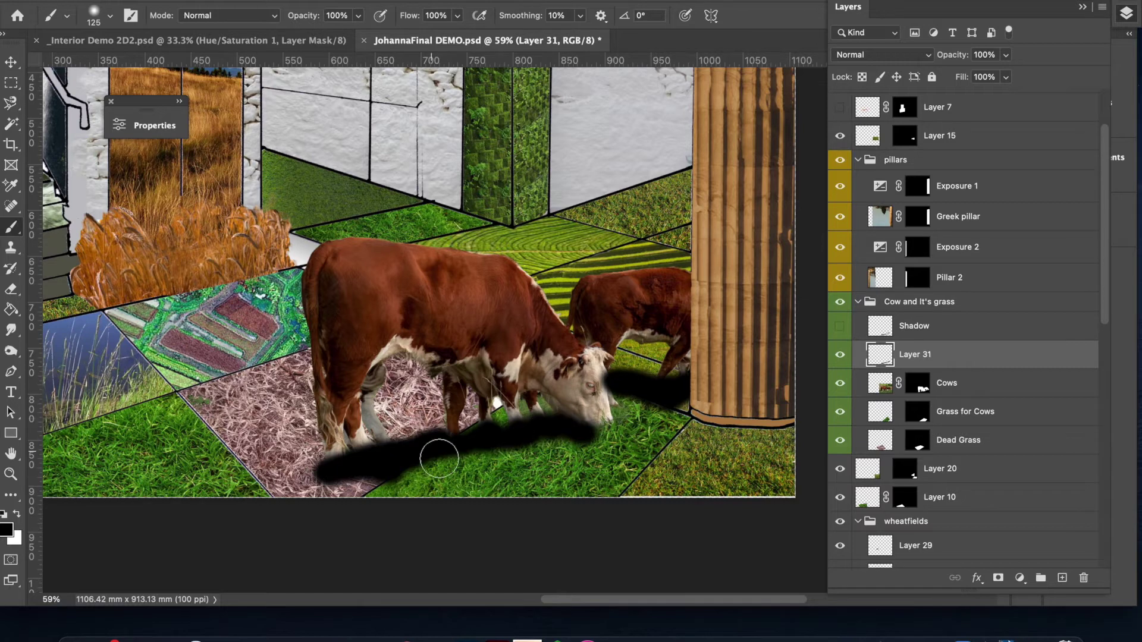
{"action": "scroll", "coordinate": [358, 455], "scroll_direction": "down", "scroll_amount": 3}
{"action": "scroll", "coordinate": [358, 455], "scroll_direction": "up", "scroll_amount": 1}
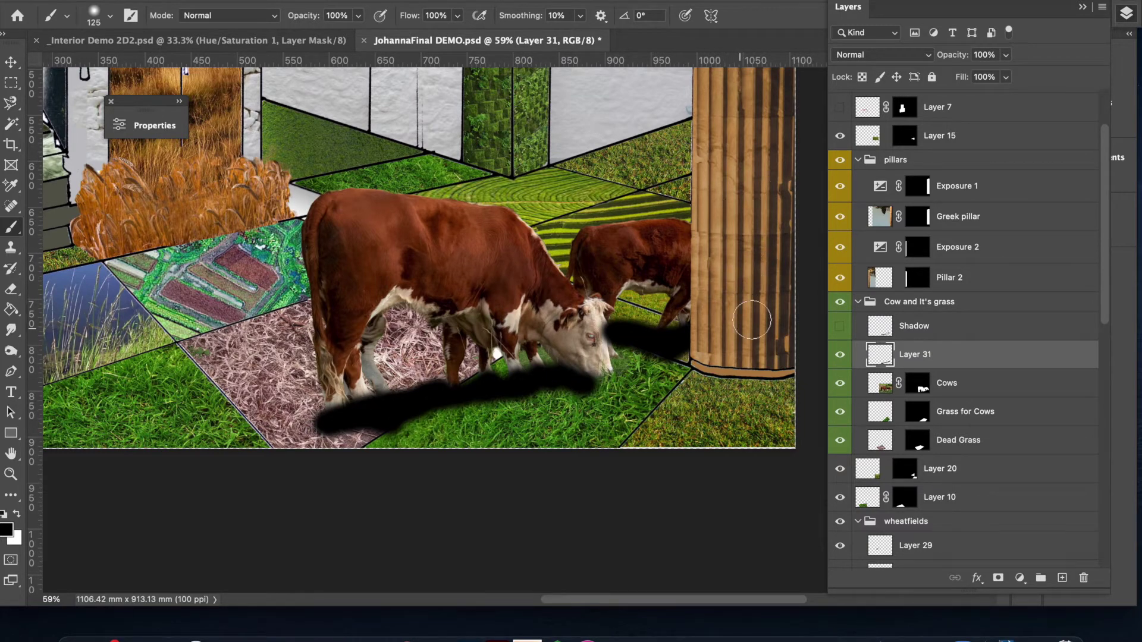
{"action": "mouse_move", "coordinate": [505, 405]}
{"action": "left_mouse_down"}
{"action": "mouse_move", "coordinate": [406, 427]}
{"action": "mouse_move", "coordinate": [528, 427]}
{"action": "mouse_move", "coordinate": [458, 417]}
{"action": "mouse_move", "coordinate": [675, 398]}
{"action": "mouse_move", "coordinate": [553, 405]}
{"action": "mouse_move", "coordinate": [682, 407]}
{"action": "left_mouse_up"}
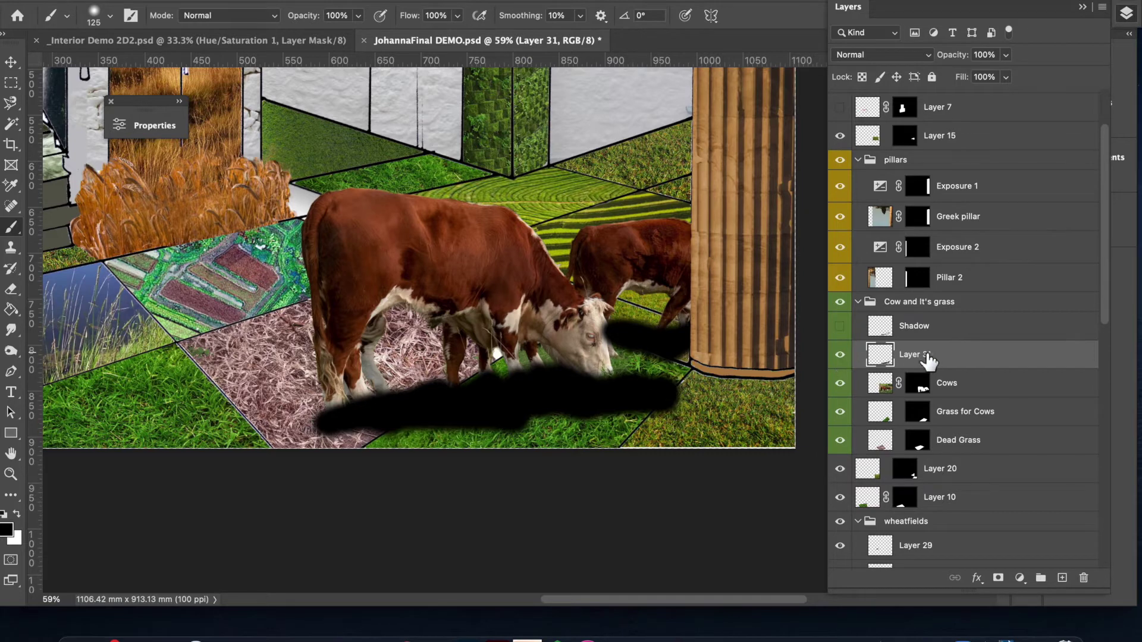
- Set Layer 31 to Multiply at 35% opacity and move it beneath the Cows layer
{"action": "left_click", "coordinate": [1006, 58]}
{"action": "left_click_drag", "start_coordinate": [966, 76], "coordinate": [971, 76]}
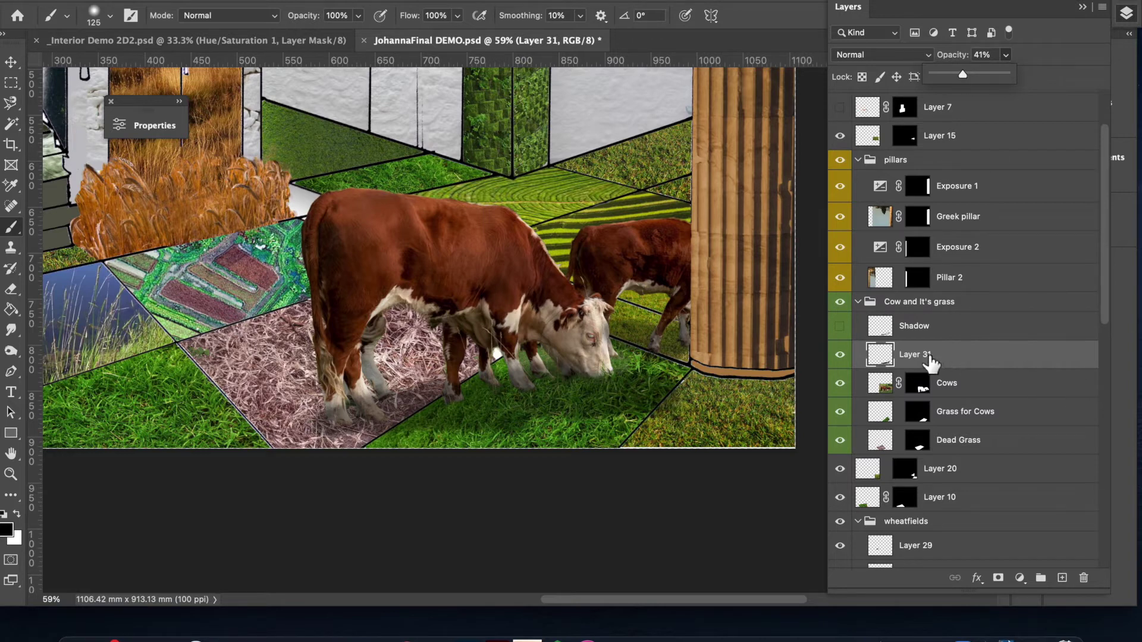
{"action": "left_click", "coordinate": [1010, 76]}
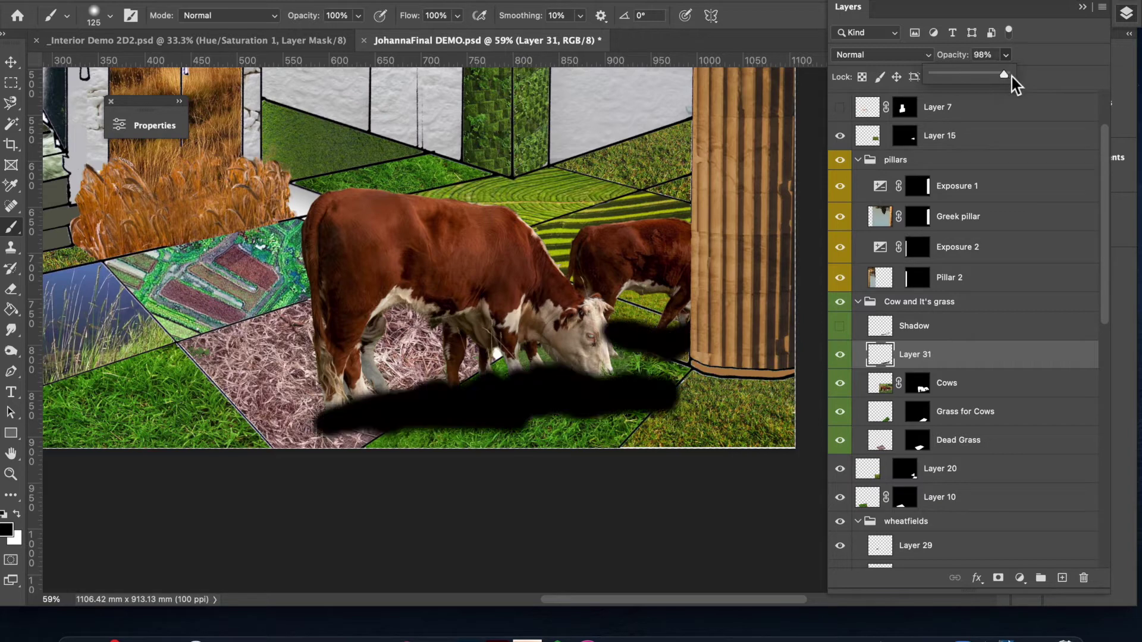
{"action": "left_click_drag", "start_coordinate": [989, 77], "coordinate": [987, 76]}
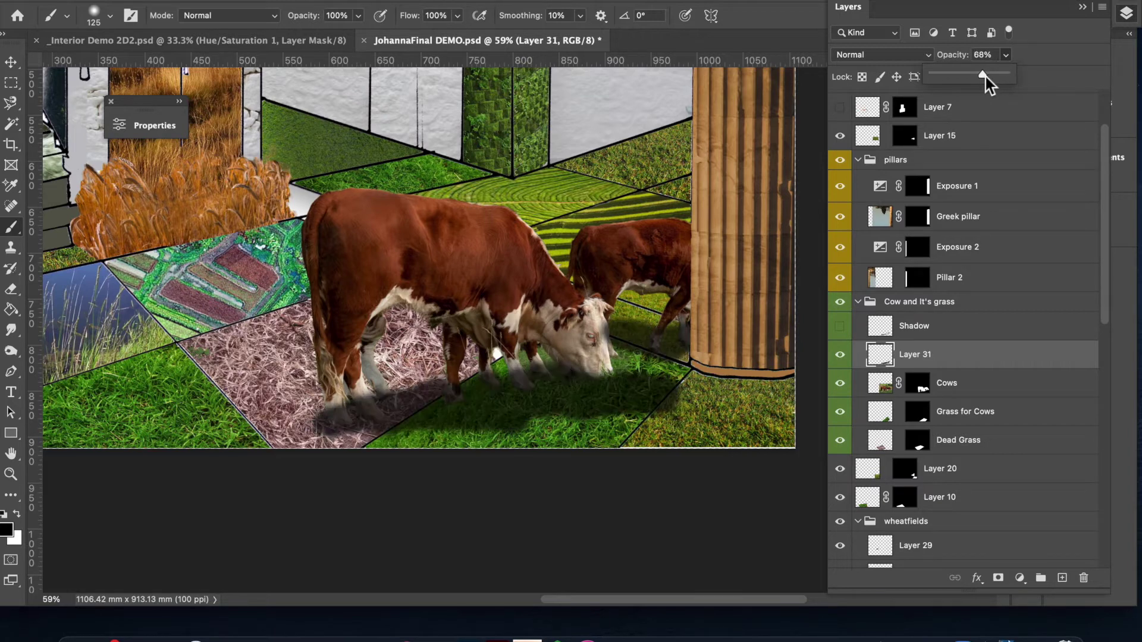
{"action": "left_click", "coordinate": [879, 58]}
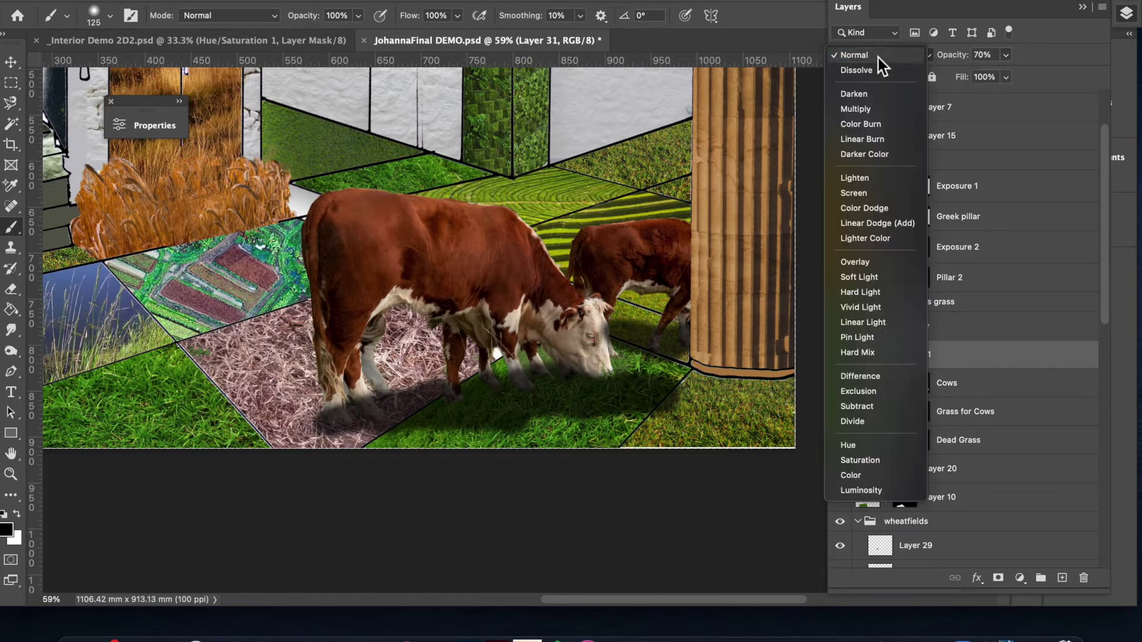
{"action": "left_click", "coordinate": [865, 111]}
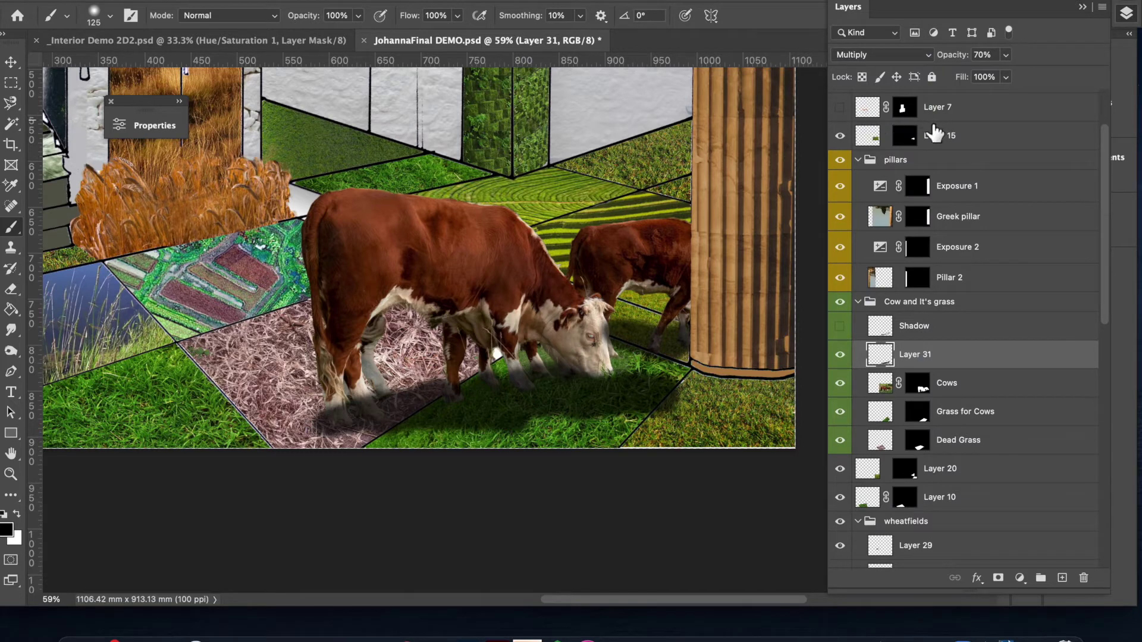
{"action": "left_click", "coordinate": [1006, 55]}
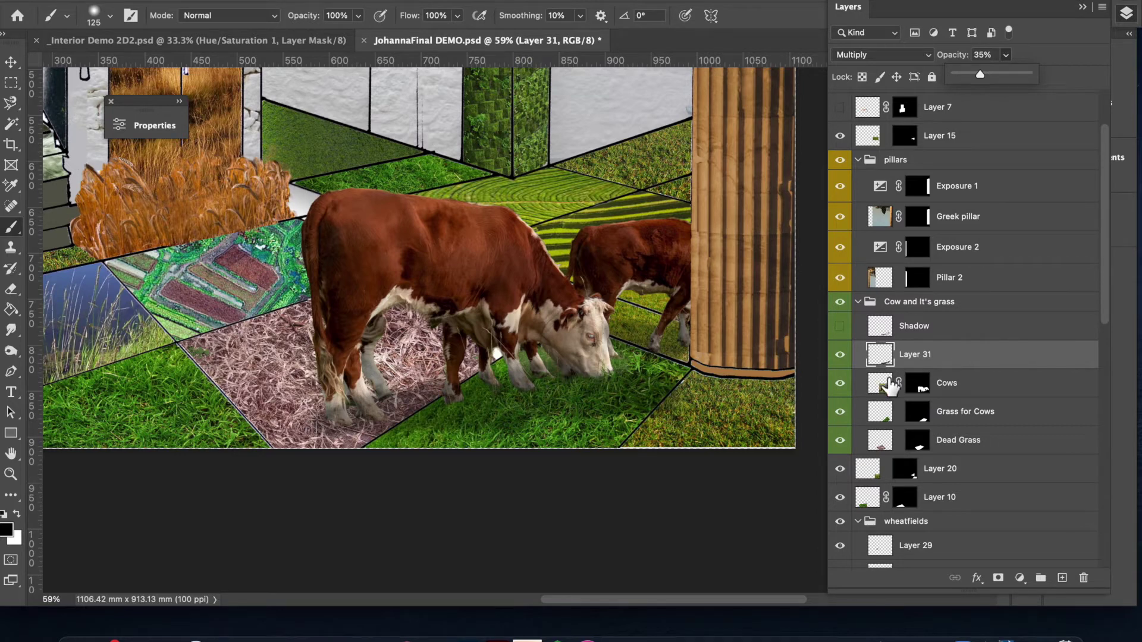
{"action": "left_click_drag", "start_coordinate": [929, 357], "coordinate": [942, 407]}
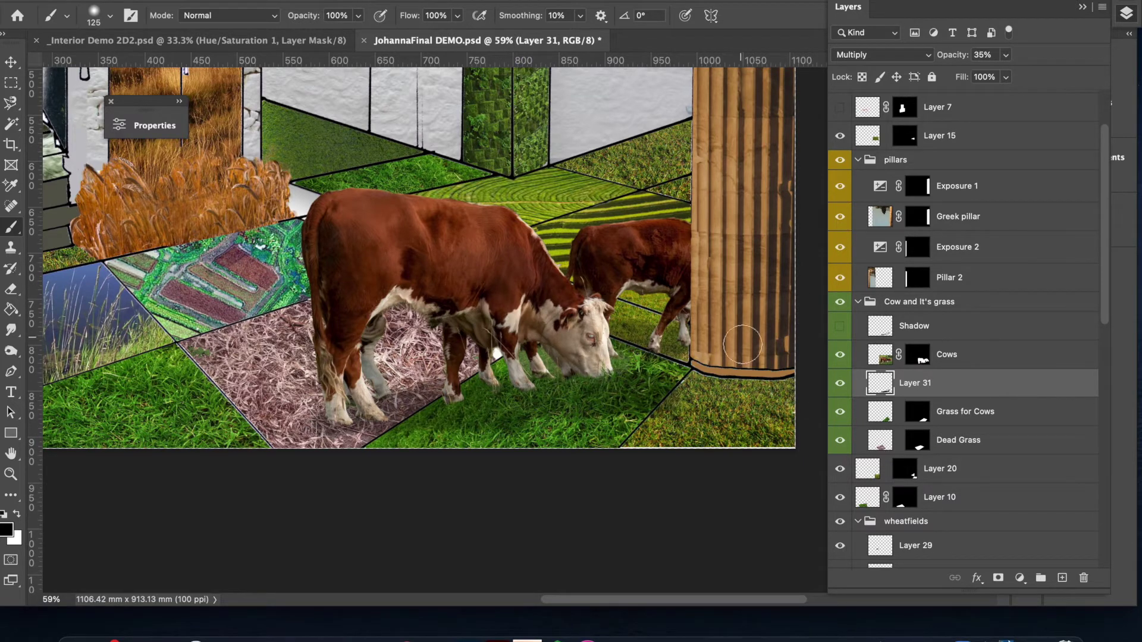
- Add a new layer above Exposure 1 and paint black shadow along the right pillar's base
{"action": "left_click", "coordinate": [983, 220]}
{"action": "left_click", "coordinate": [1009, 194]}
{"action": "key", "text": "x"}
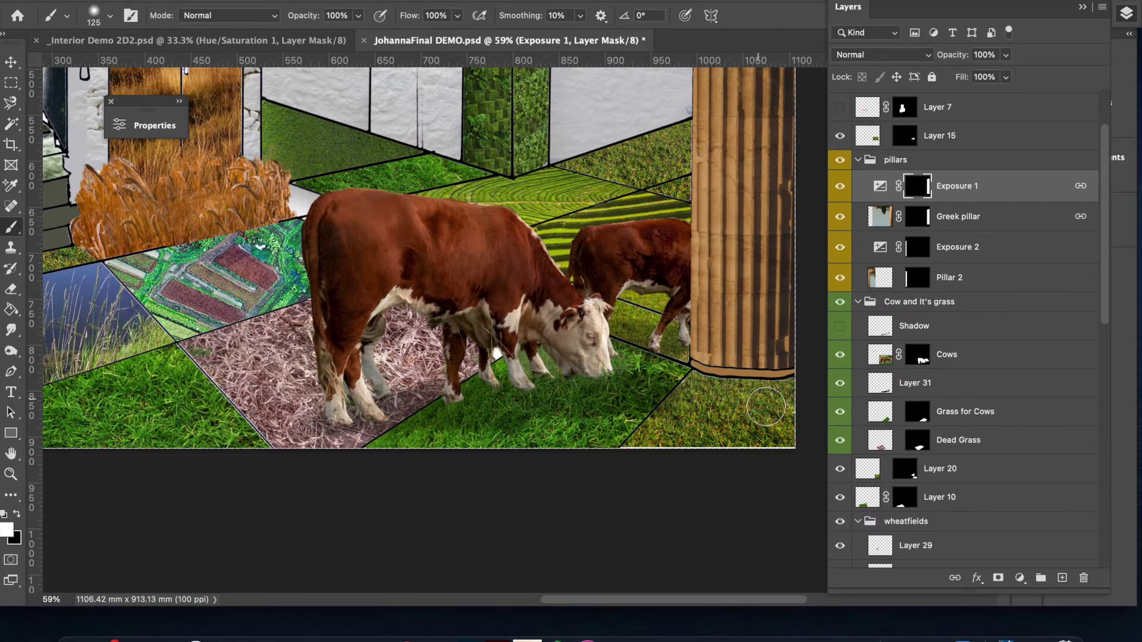
{"action": "left_click", "coordinate": [1063, 579]}
{"action": "key", "text": "x"}
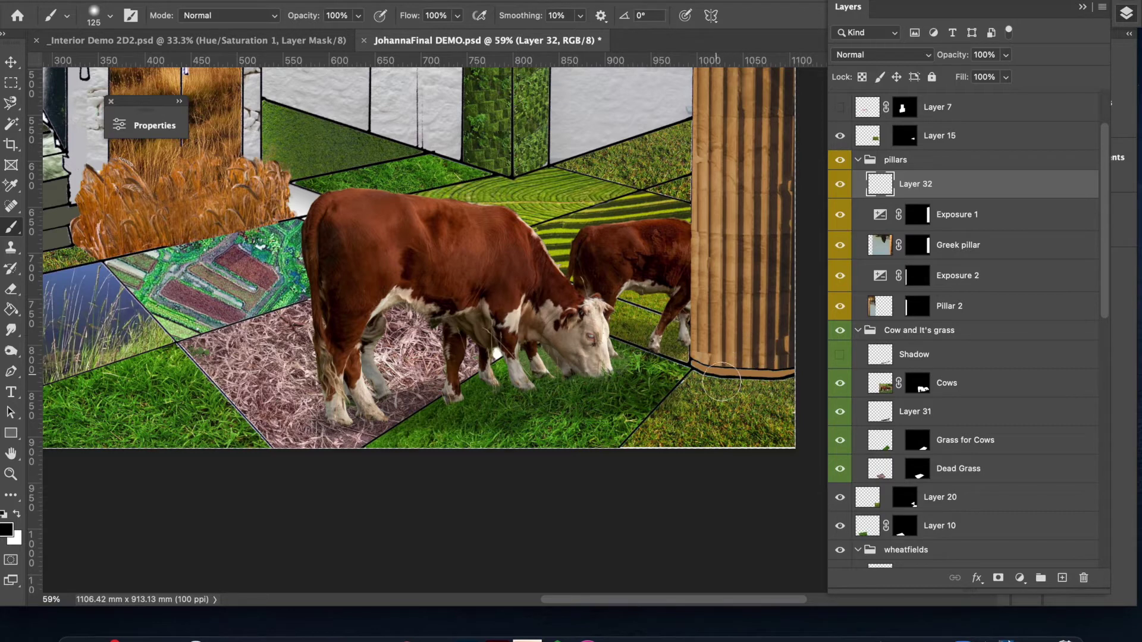
{"action": "mouse_move", "coordinate": [718, 381]}
{"action": "left_mouse_down"}
{"action": "mouse_move", "coordinate": [811, 403]}
{"action": "mouse_move", "coordinate": [729, 389]}
{"action": "mouse_move", "coordinate": [747, 387]}
{"action": "mouse_move", "coordinate": [798, 426]}
{"action": "mouse_move", "coordinate": [757, 401]}
{"action": "mouse_move", "coordinate": [800, 414]}
{"action": "mouse_move", "coordinate": [719, 387]}
{"action": "mouse_move", "coordinate": [783, 403]}
{"action": "mouse_move", "coordinate": [796, 412]}
{"action": "mouse_move", "coordinate": [712, 390]}
{"action": "mouse_move", "coordinate": [808, 453]}
{"action": "left_mouse_up"}
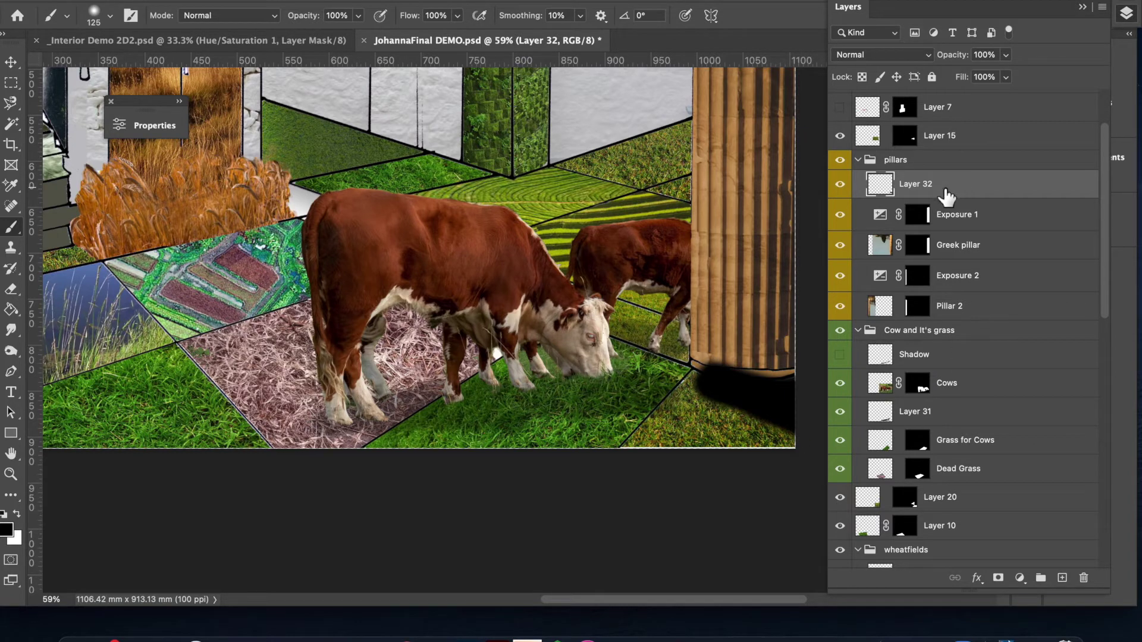
- Lower Layer 32 to 45% opacity and move it below Greek pillar
{"action": "left_click", "coordinate": [1007, 55]}
{"action": "left_click_drag", "start_coordinate": [961, 73], "coordinate": [969, 76]}
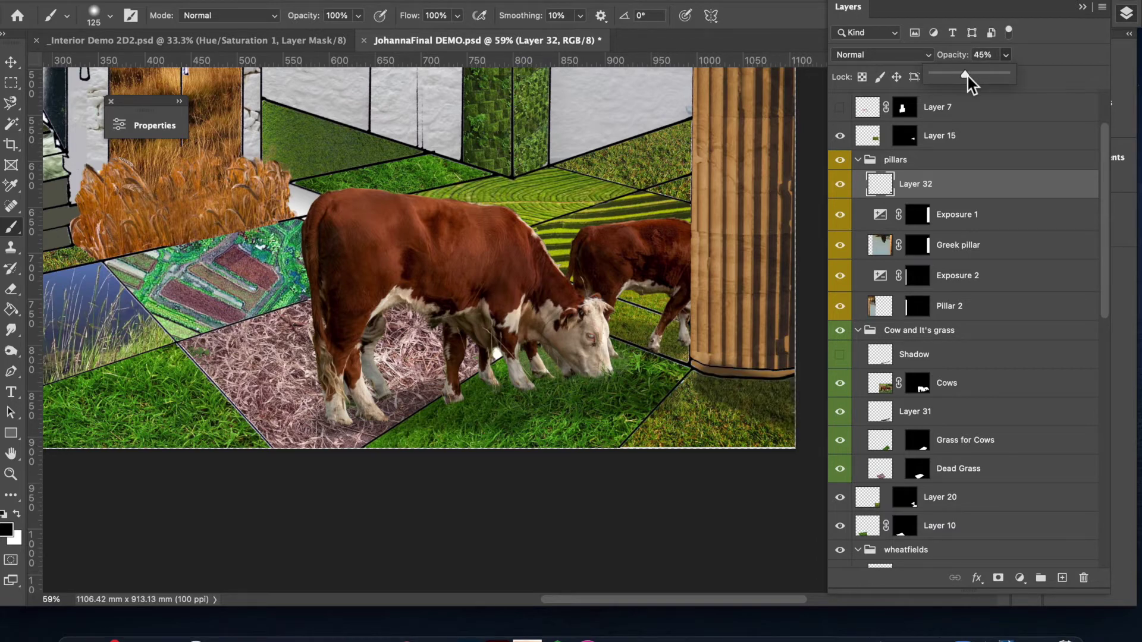
{"action": "left_click", "coordinate": [950, 189]}
{"action": "left_click_drag", "start_coordinate": [951, 189], "coordinate": [953, 261]}
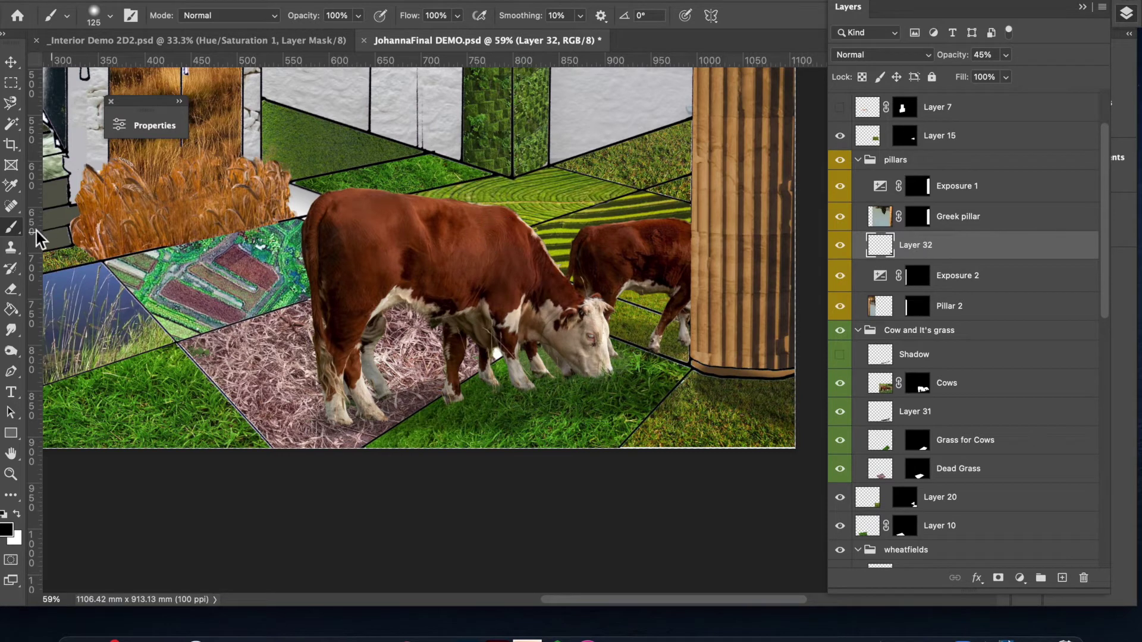
- Rename Layer 32 to 'Column Shadow right' and switch back to the 125 px brush
{"action": "left_click", "coordinate": [12, 289]}
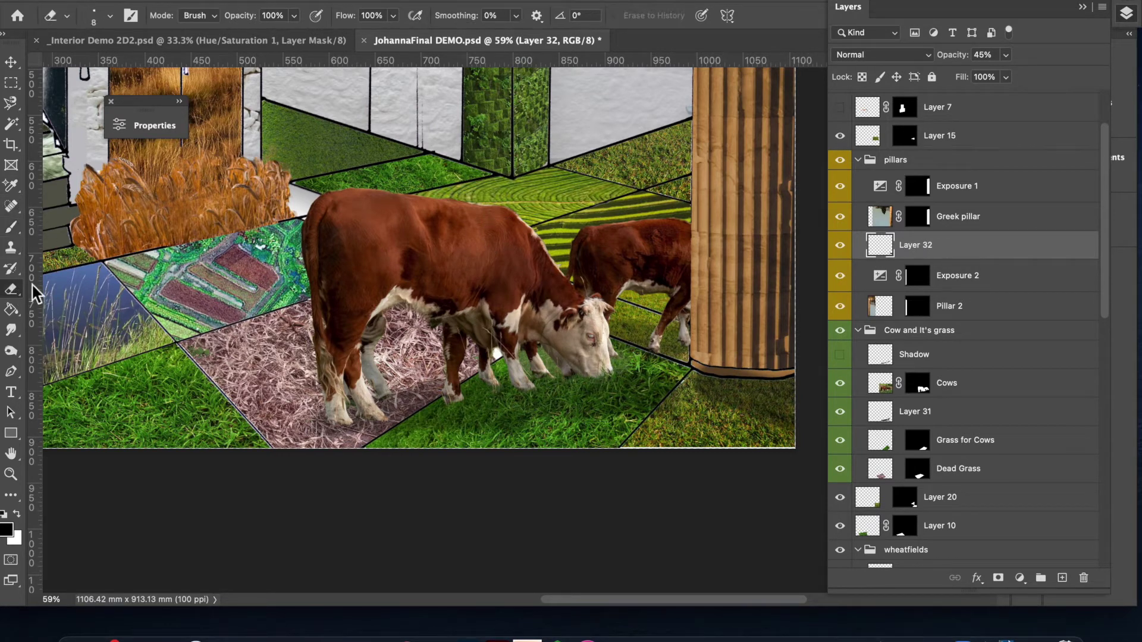
{"action": "double_click", "coordinate": [913, 245]}
{"action": "left_click", "coordinate": [913, 245]}
{"action": "type", "text": "Colu"}
{"action": "triple_click", "coordinate": [913, 247]}
{"action": "type", "text": "C"}
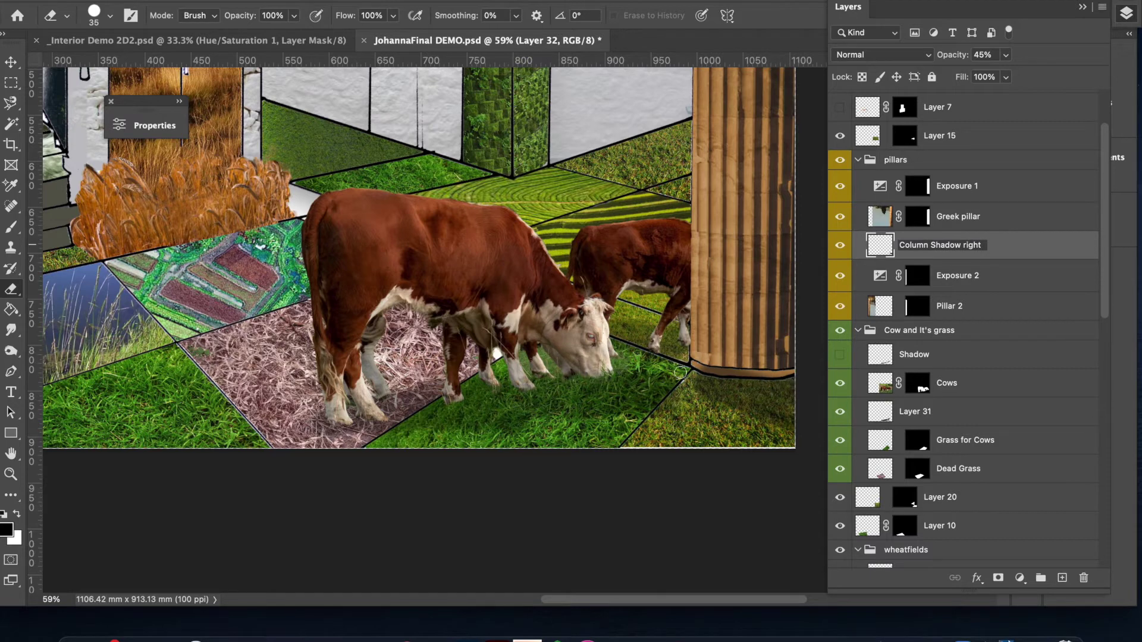
{"action": "key", "text": "Return"}
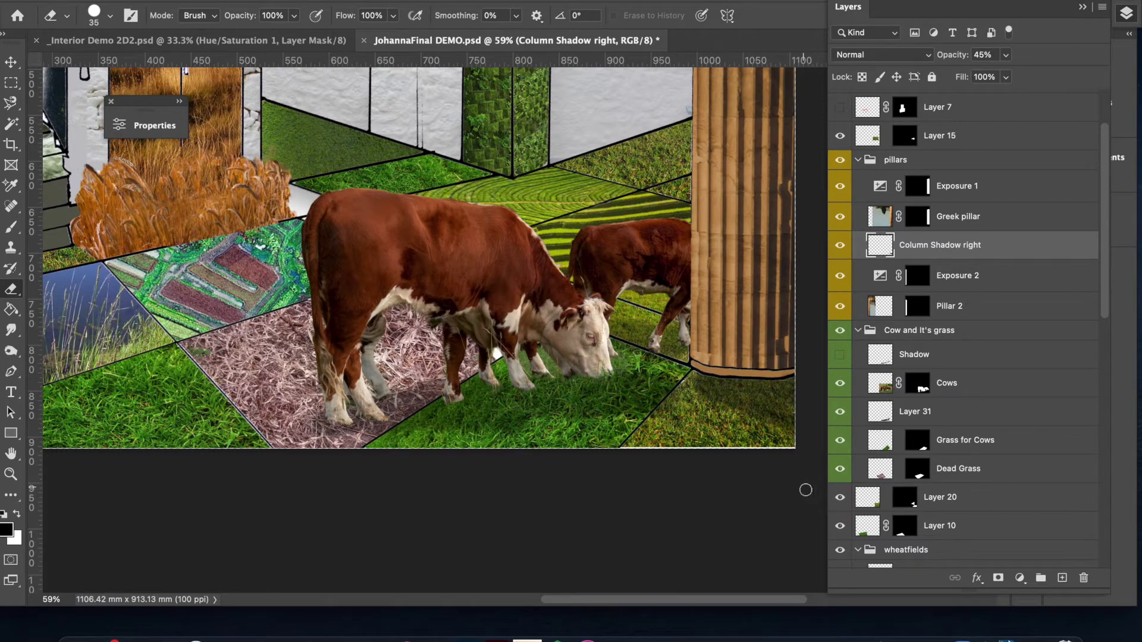
{"action": "left_click", "coordinate": [12, 226]}
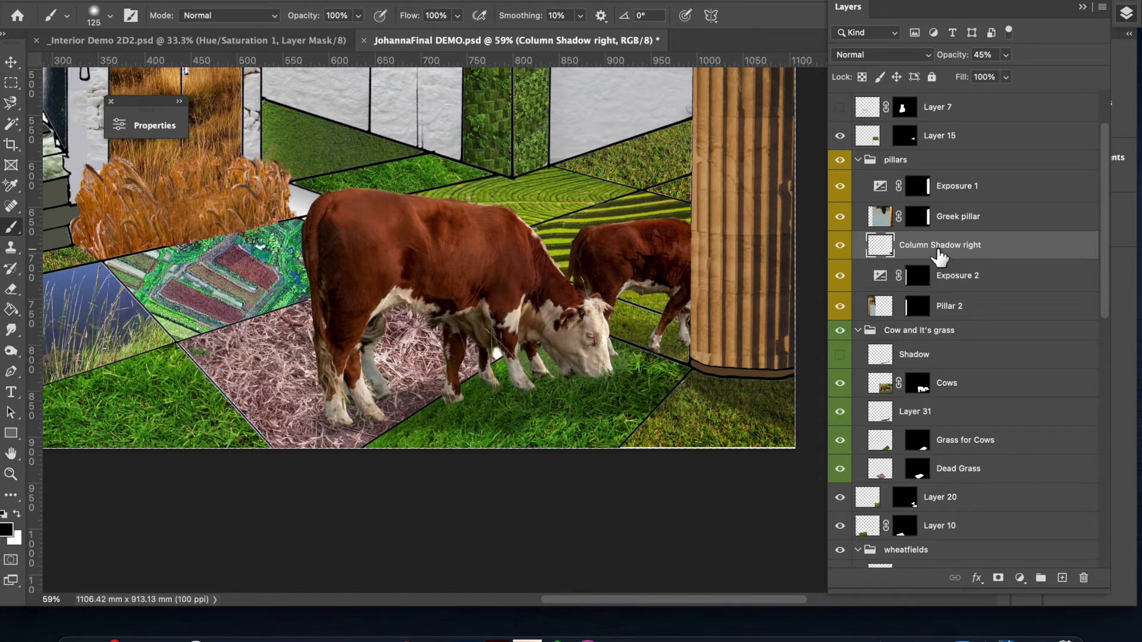
- Move Column Shadow right above Exposure 1 and shade the pillar's right side
{"action": "left_click_drag", "start_coordinate": [939, 256], "coordinate": [936, 172]}
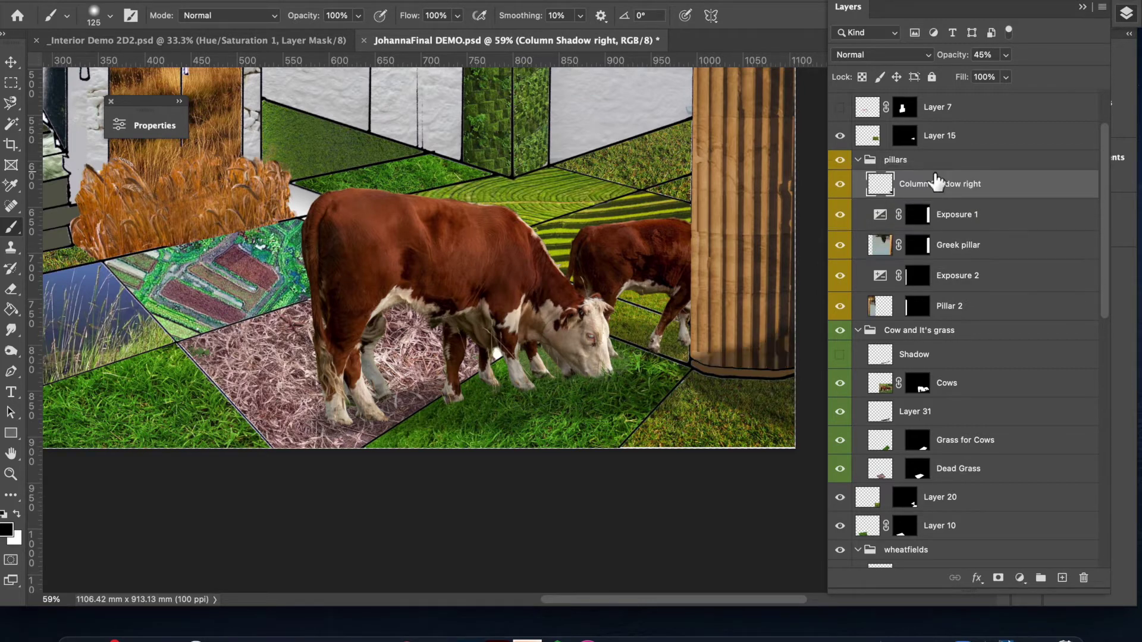
{"action": "mouse_move", "coordinate": [755, 348]}
{"action": "left_mouse_down"}
{"action": "mouse_move", "coordinate": [794, 295]}
{"action": "mouse_move", "coordinate": [738, 354]}
{"action": "mouse_move", "coordinate": [722, 349]}
{"action": "mouse_move", "coordinate": [808, 221]}
{"action": "mouse_move", "coordinate": [778, 283]}
{"action": "mouse_move", "coordinate": [794, 254]}
{"action": "mouse_move", "coordinate": [777, 264]}
{"action": "mouse_move", "coordinate": [790, 206]}
{"action": "mouse_move", "coordinate": [772, 217]}
{"action": "mouse_move", "coordinate": [762, 190]}
{"action": "mouse_move", "coordinate": [789, 78]}
{"action": "mouse_move", "coordinate": [780, 337]}
{"action": "mouse_move", "coordinate": [776, 203]}
{"action": "mouse_move", "coordinate": [764, 270]}
{"action": "mouse_move", "coordinate": [769, 193]}
{"action": "mouse_move", "coordinate": [755, 312]}
{"action": "mouse_move", "coordinate": [767, 232]}
{"action": "left_mouse_up"}
{"action": "scroll", "coordinate": [770, 233], "scroll_direction": "up", "scroll_amount": 5}
{"action": "scroll", "coordinate": [770, 232], "scroll_direction": "right", "scroll_amount": 1}
{"action": "scroll", "coordinate": [770, 232], "scroll_direction": "up", "scroll_amount": 3}
{"action": "scroll", "coordinate": [771, 233], "scroll_direction": "right", "scroll_amount": 1}
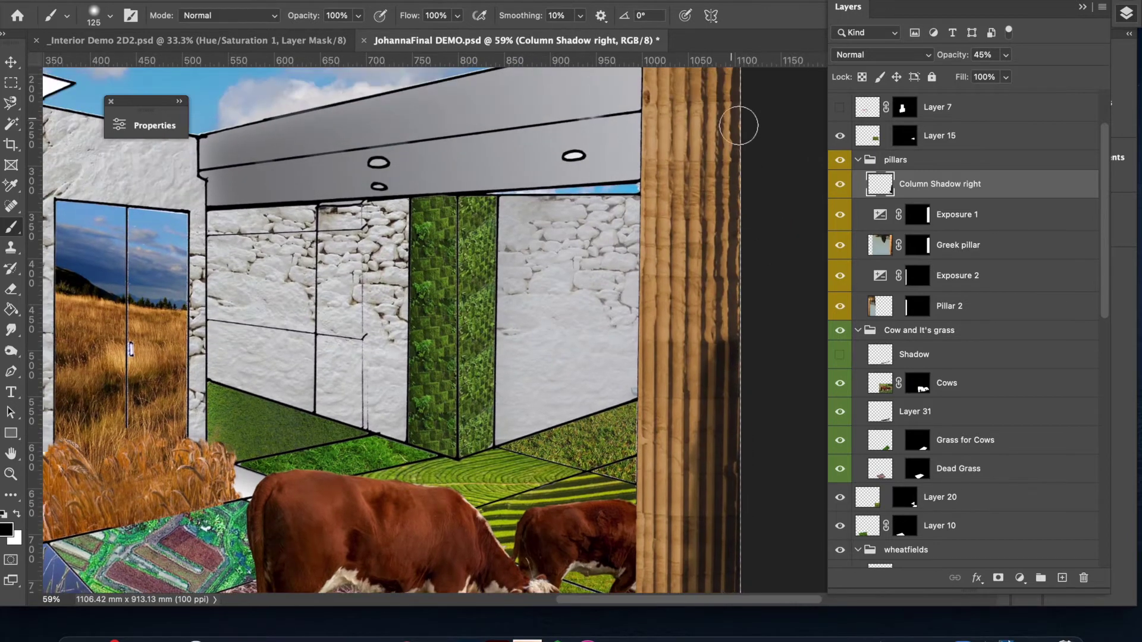
- Extend the black shadow strokes from the pillar's base up to its top
{"action": "mouse_move", "coordinate": [728, 95]}
{"action": "left_mouse_down"}
{"action": "mouse_move", "coordinate": [730, 356]}
{"action": "mouse_move", "coordinate": [733, 150]}
{"action": "mouse_move", "coordinate": [717, 122]}
{"action": "mouse_move", "coordinate": [707, 351]}
{"action": "mouse_move", "coordinate": [715, 84]}
{"action": "left_mouse_up"}
{"action": "scroll", "coordinate": [761, 351], "scroll_direction": "up", "scroll_amount": 8}
{"action": "scroll", "coordinate": [762, 351], "scroll_direction": "left", "scroll_amount": 1}
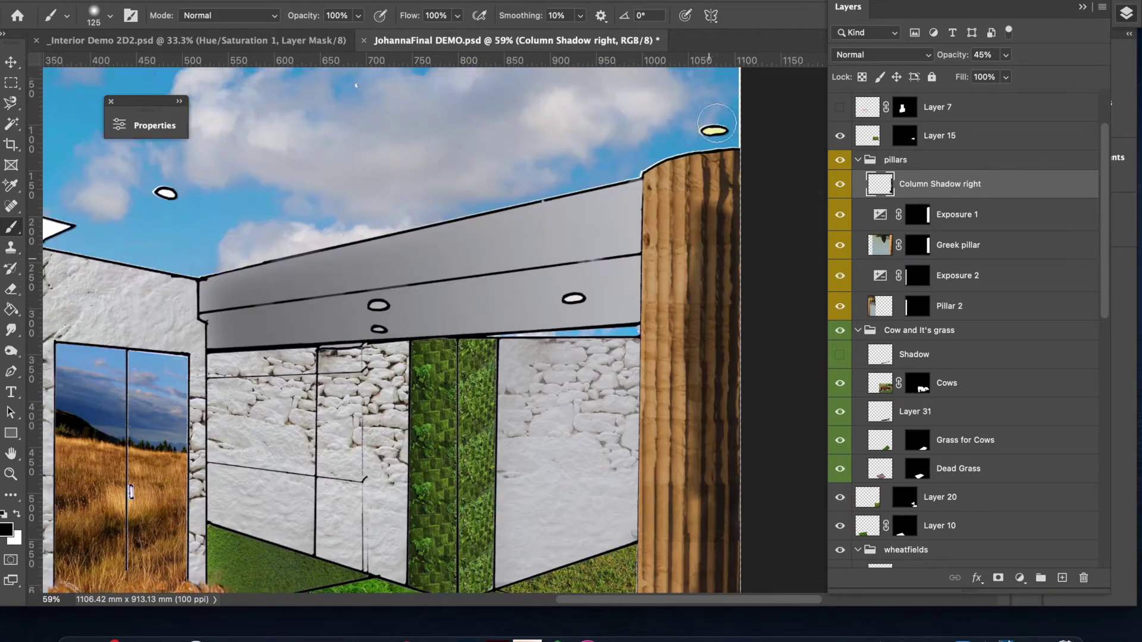
{"action": "mouse_move", "coordinate": [762, 351]}
{"action": "left_mouse_down"}
{"action": "mouse_move", "coordinate": [760, 394]}
{"action": "mouse_move", "coordinate": [756, 344]}
{"action": "mouse_move", "coordinate": [738, 375]}
{"action": "mouse_move", "coordinate": [769, 338]}
{"action": "left_mouse_up"}
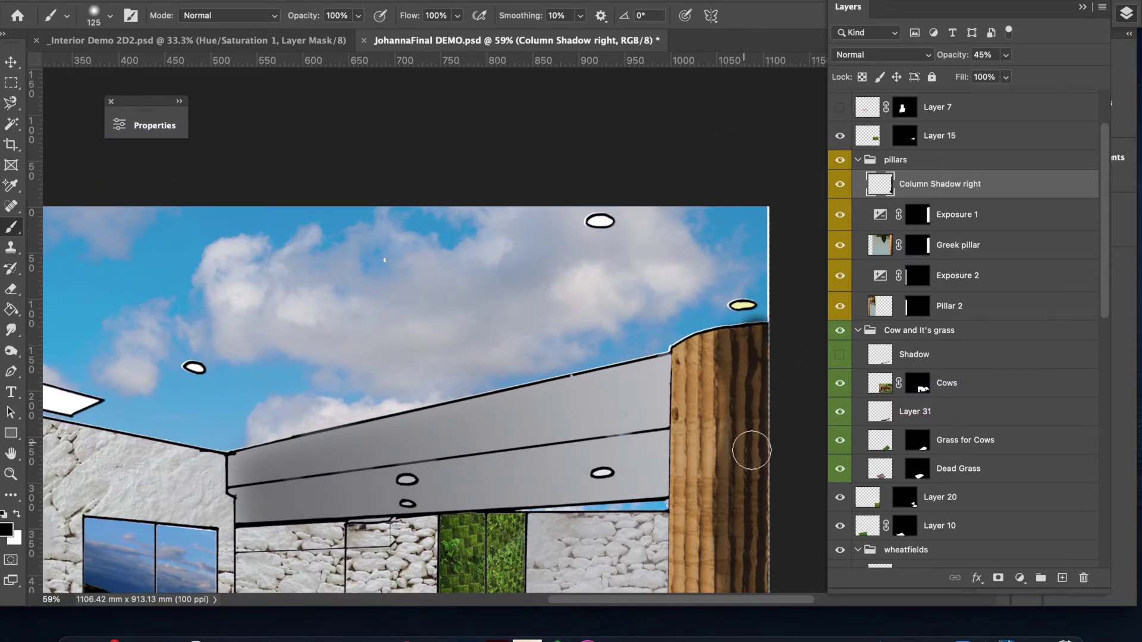
{"action": "scroll", "coordinate": [748, 448], "scroll_direction": "down", "scroll_amount": 10}
{"action": "scroll", "coordinate": [752, 450], "scroll_direction": "up", "scroll_amount": 1}
{"action": "left_click_drag", "start_coordinate": [733, 122], "coordinate": [721, 386]}
{"action": "scroll", "coordinate": [726, 384], "scroll_direction": "up", "scroll_amount": 3}
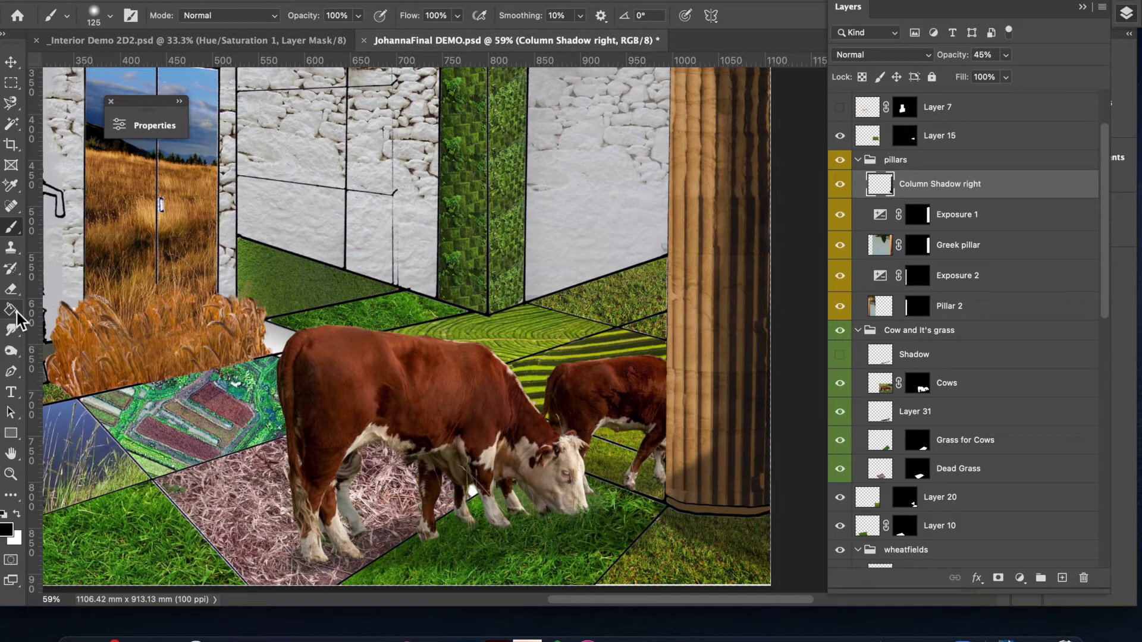
- Set the Eraser Tool to 50% opacity and try a stroke on the column shadow, undoing it
{"action": "left_click", "coordinate": [16, 288]}
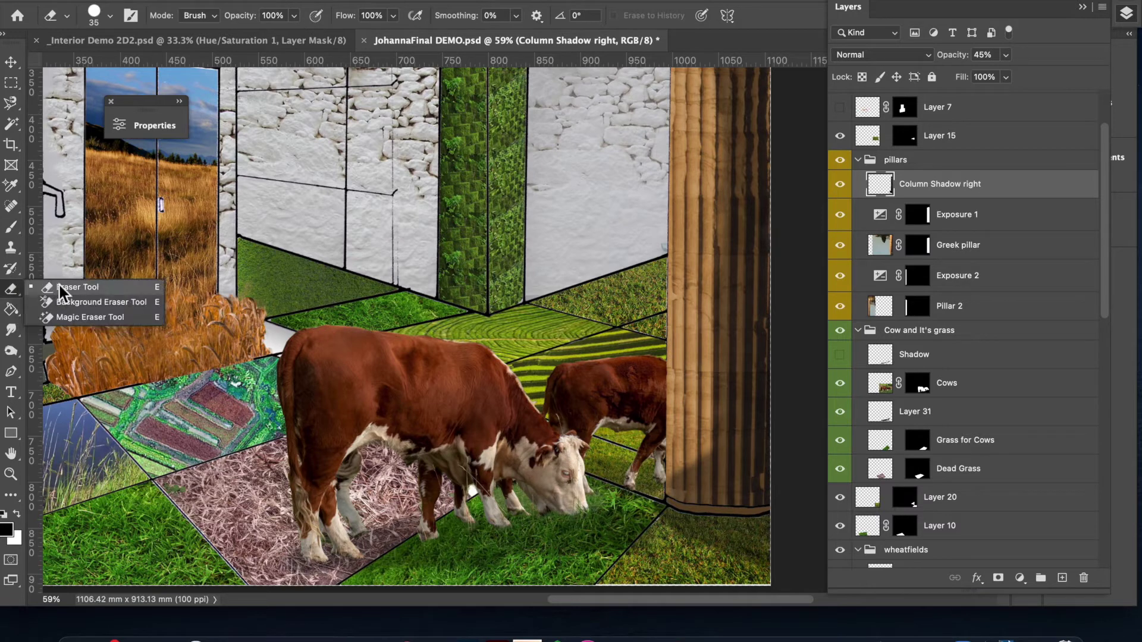
{"action": "left_click", "coordinate": [60, 286]}
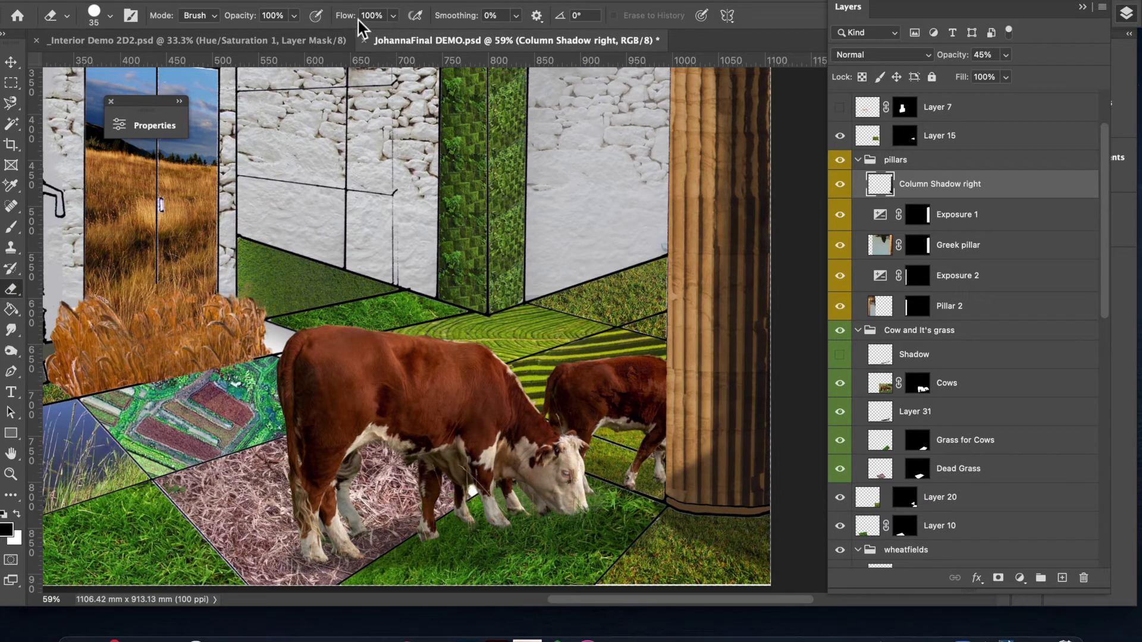
{"action": "left_click", "coordinate": [293, 18]}
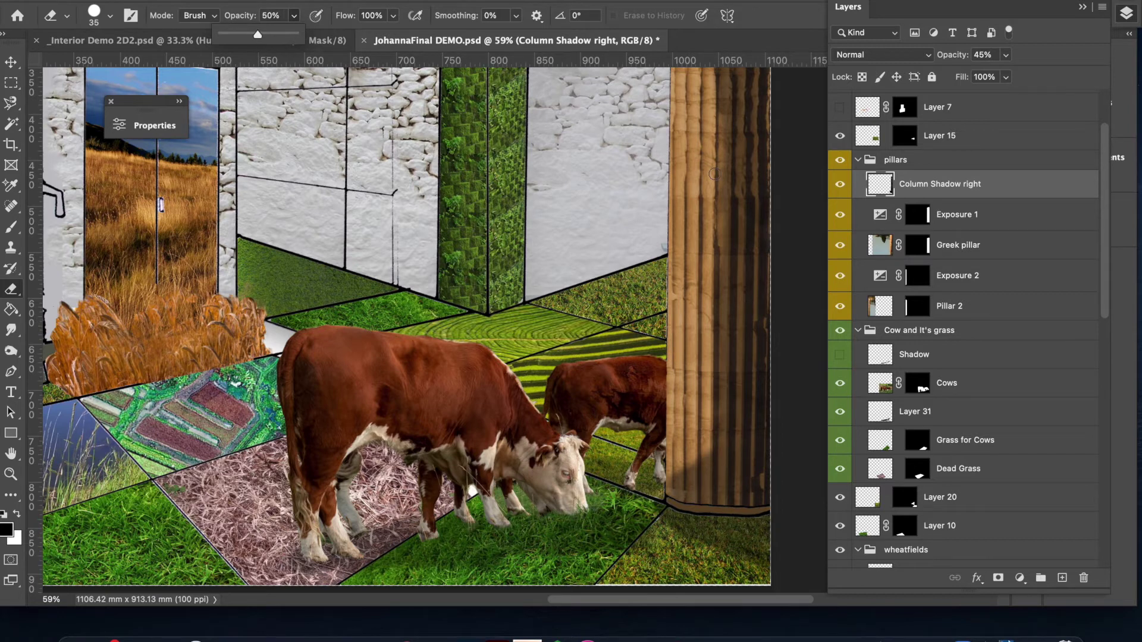
{"action": "key", "text": "bracketright"}
{"action": "key", "text": "bracketright"}
{"action": "key", "text": "bracketright"}
{"action": "key", "text": "bracketright"}
{"action": "key", "text": "bracketright"}
{"action": "key", "text": "bracketright"}
{"action": "key", "text": "bracketright"}
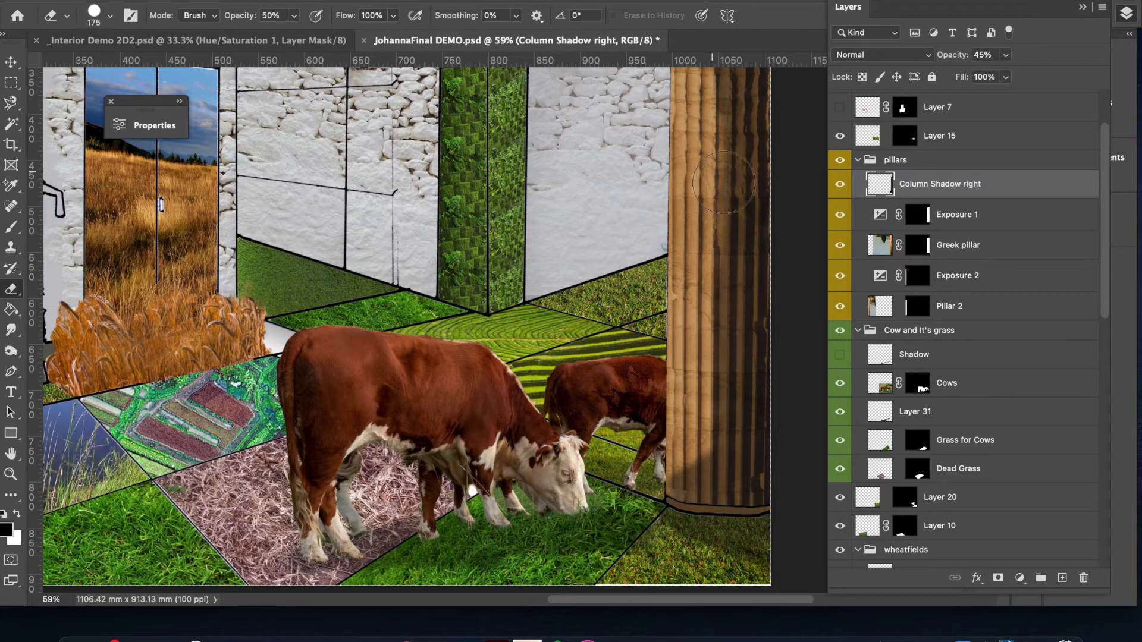
{"action": "left_click_drag", "start_coordinate": [732, 180], "coordinate": [729, 290]}
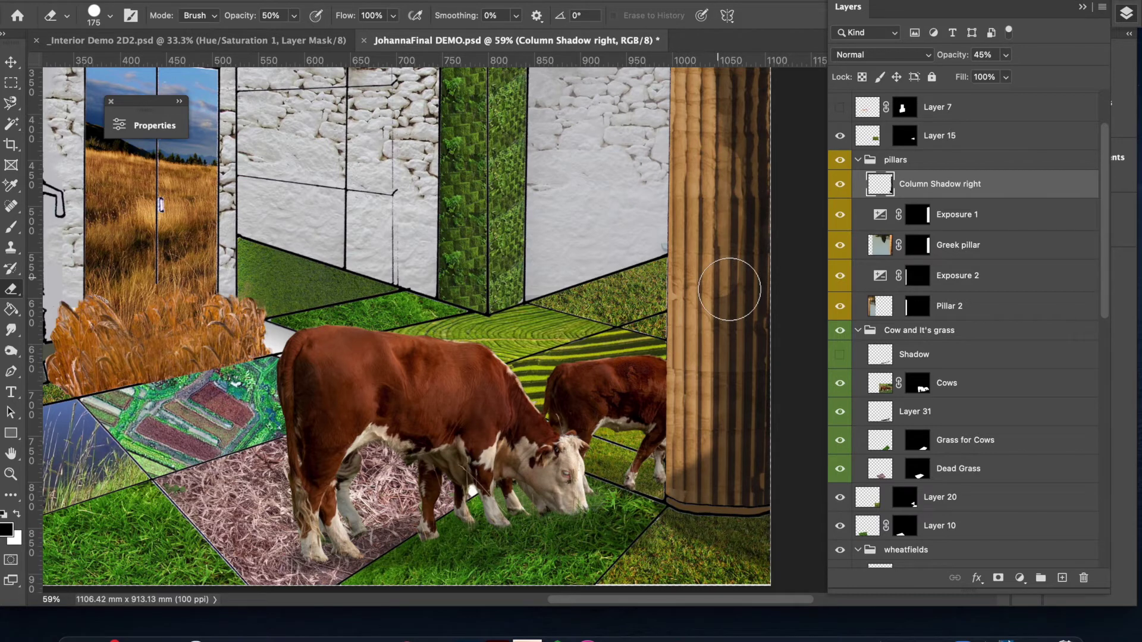
{"action": "key", "text": "ctrl+z"}
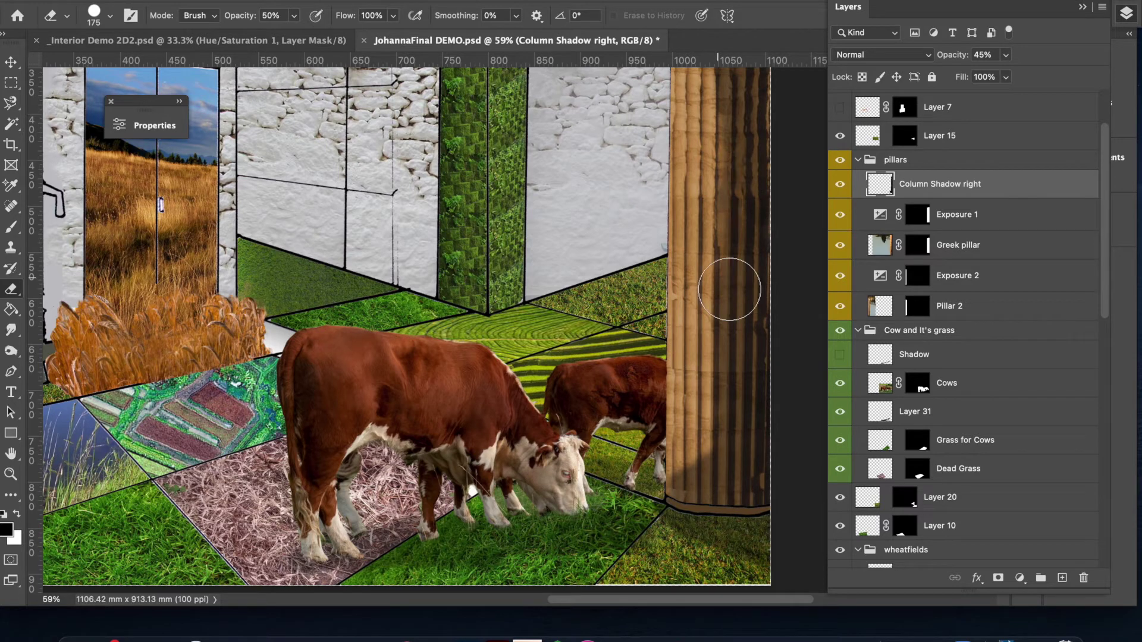
- Set eraser hardness to 8% and softly lighten the shadow along the column and its top
{"action": "left_click", "coordinate": [110, 18]}
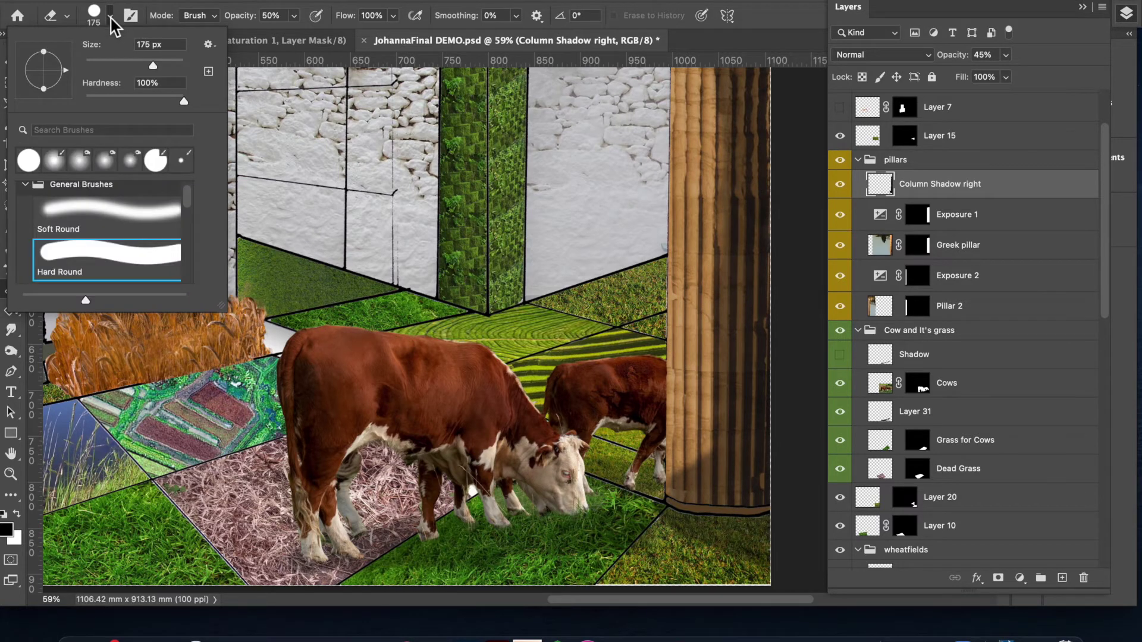
{"action": "left_click", "coordinate": [95, 100]}
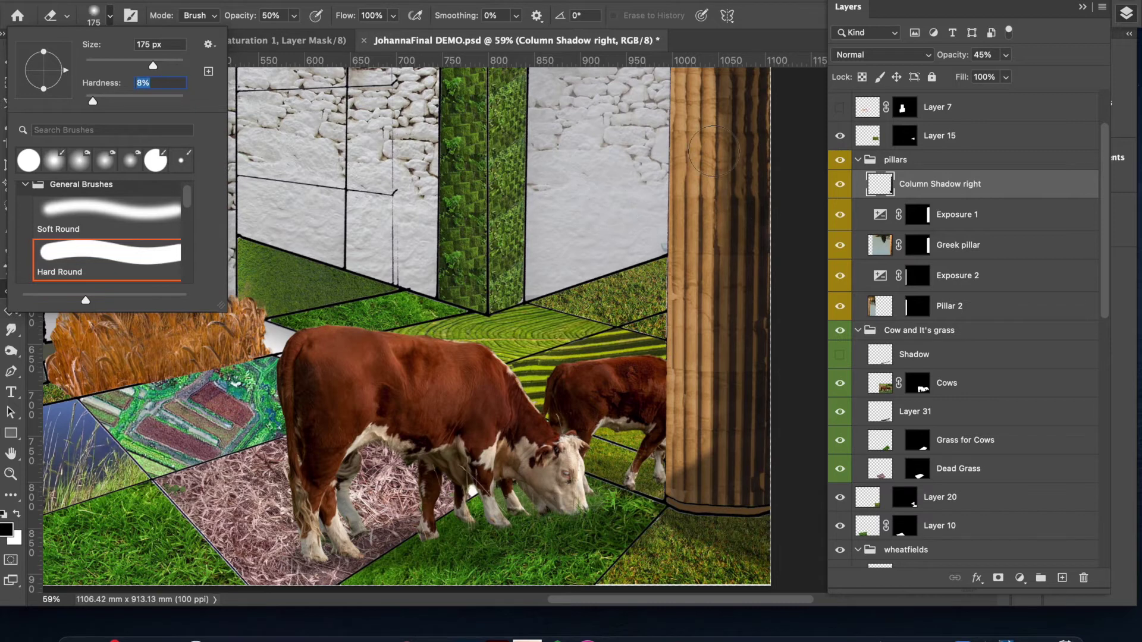
{"action": "key", "text": "Return"}
{"action": "mouse_move", "coordinate": [720, 138]}
{"action": "left_mouse_down"}
{"action": "mouse_move", "coordinate": [734, 250]}
{"action": "mouse_move", "coordinate": [729, 445]}
{"action": "mouse_move", "coordinate": [651, 494]}
{"action": "mouse_move", "coordinate": [699, 458]}
{"action": "left_mouse_up"}
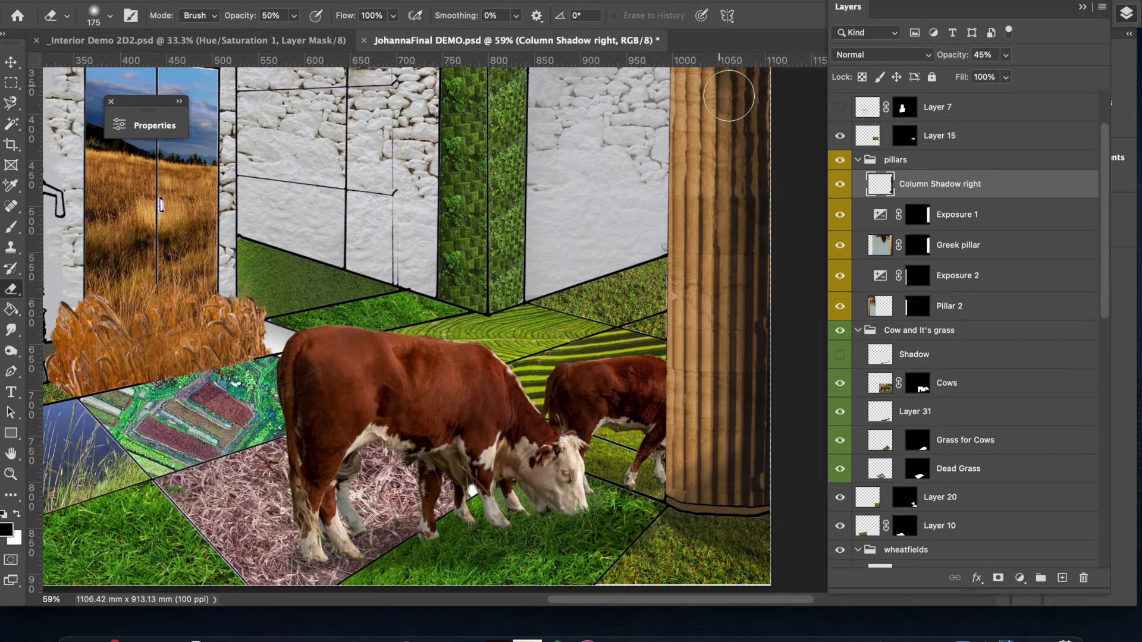
{"action": "left_click_drag", "start_coordinate": [731, 100], "coordinate": [702, 130]}
{"action": "scroll", "coordinate": [700, 125], "scroll_direction": "up", "scroll_amount": 5}
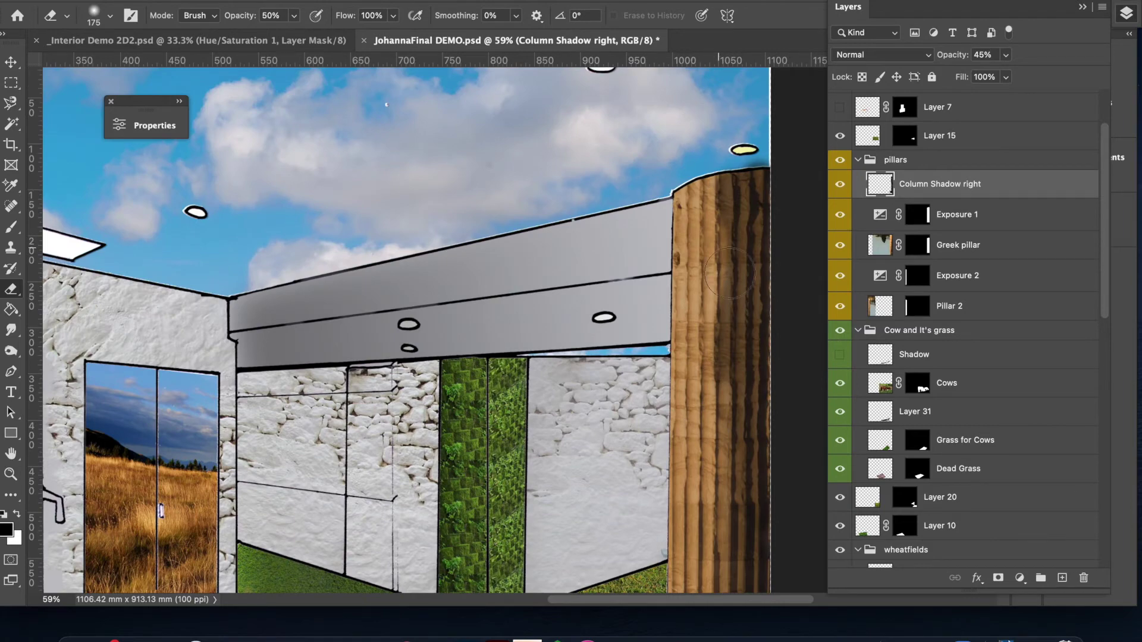
{"action": "scroll", "coordinate": [729, 434], "scroll_direction": "down", "scroll_amount": 5}
{"action": "scroll", "coordinate": [729, 434], "scroll_direction": "right", "scroll_amount": 3}
{"action": "scroll", "coordinate": [728, 433], "scroll_direction": "up", "scroll_amount": 5}
{"action": "scroll", "coordinate": [728, 433], "scroll_direction": "right", "scroll_amount": 1}
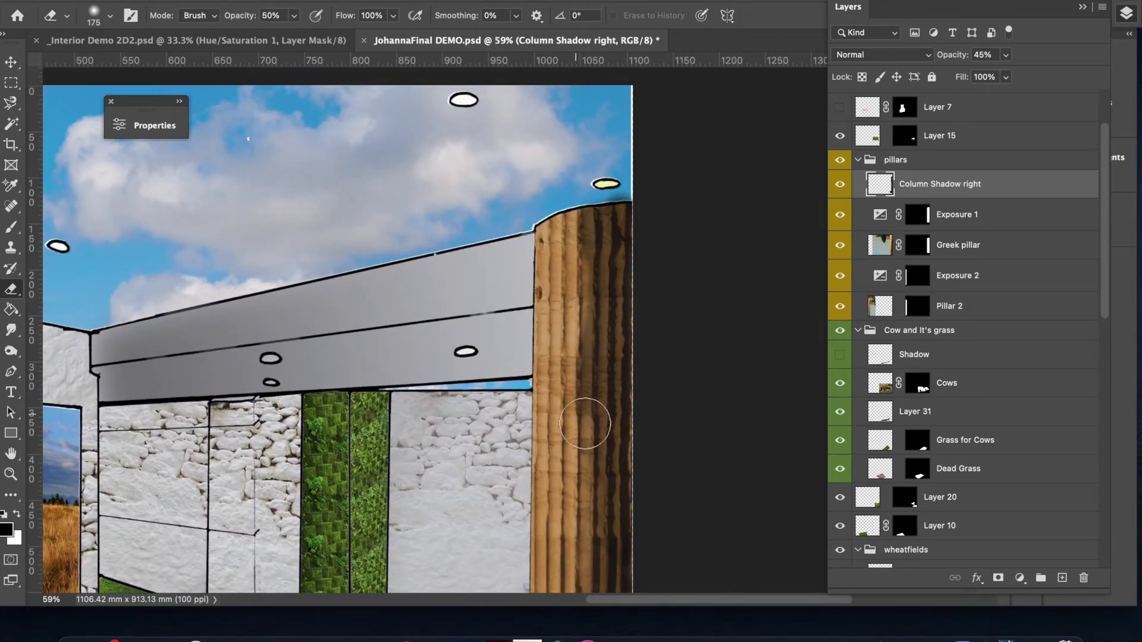
{"action": "left_click_drag", "start_coordinate": [577, 408], "coordinate": [582, 235]}
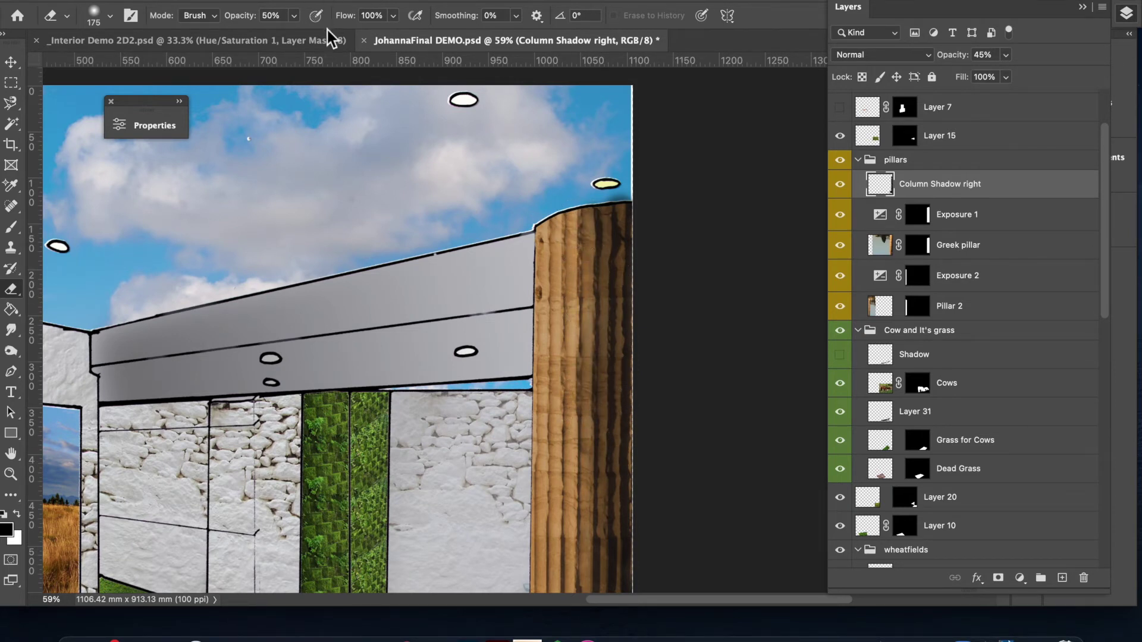
- Restore the eraser opacity to 100%
{"action": "left_click_drag", "start_coordinate": [296, 18], "coordinate": [337, 36]}
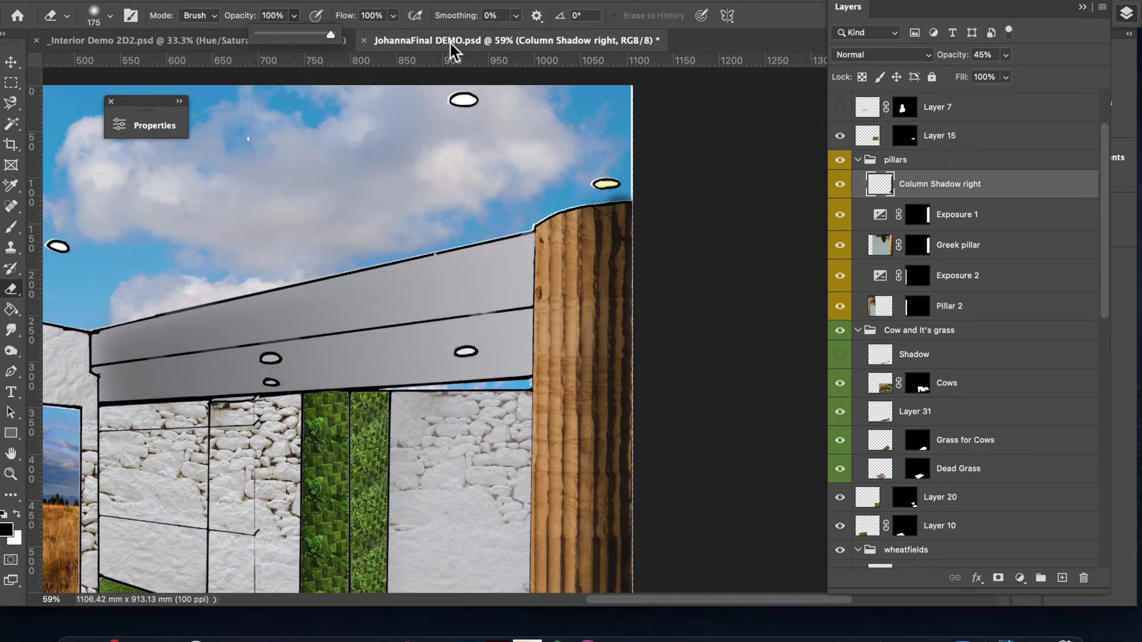
{"action": "scroll", "coordinate": [620, 311], "scroll_direction": "down", "scroll_amount": 5}
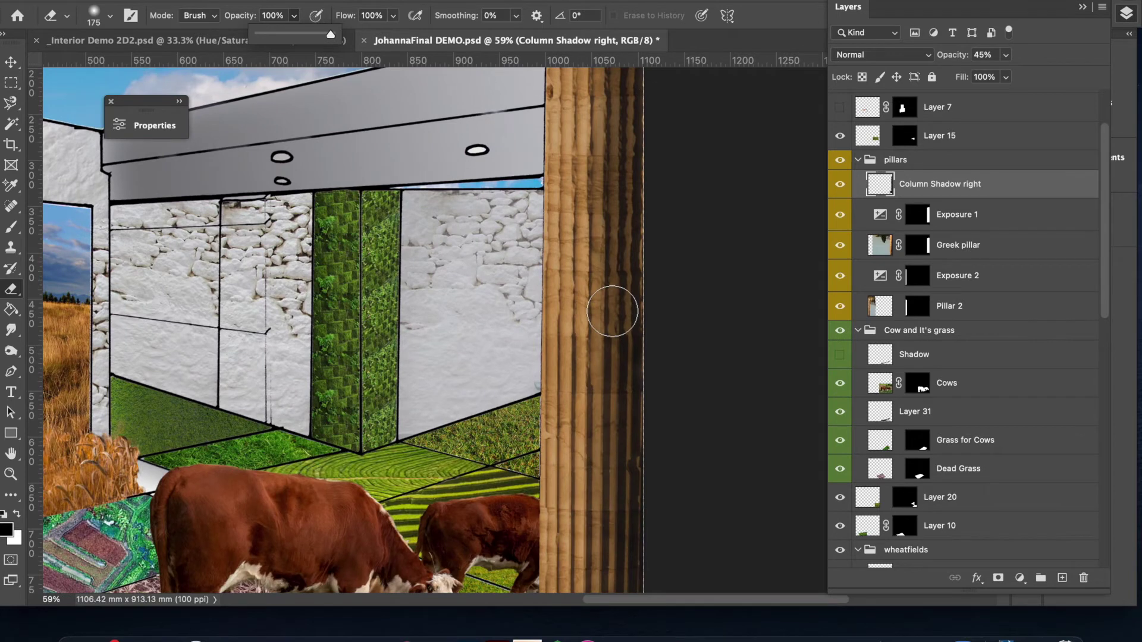
{"action": "scroll", "coordinate": [612, 311], "scroll_direction": "down", "scroll_amount": 10}
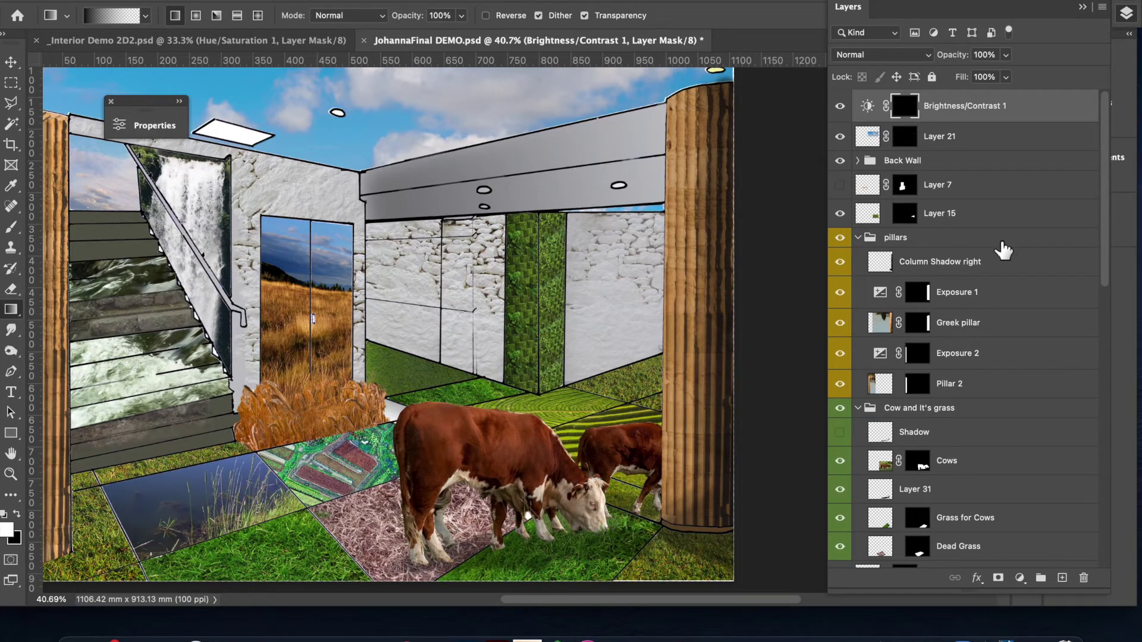
- Add a new empty layer named 'Hallway shadow' at the top of the stack
{"action": "left_click", "coordinate": [1062, 578]}
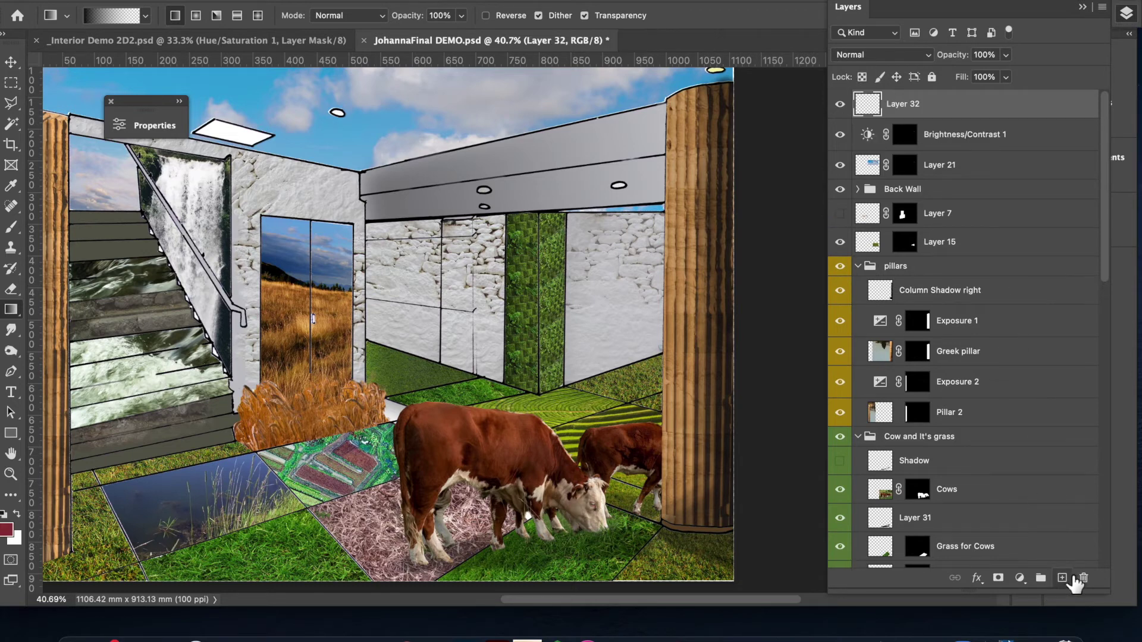
{"action": "double_click", "coordinate": [909, 105]}
{"action": "type", "text": "Hallway shadow"}
{"action": "left_click", "coordinate": [1020, 113]}
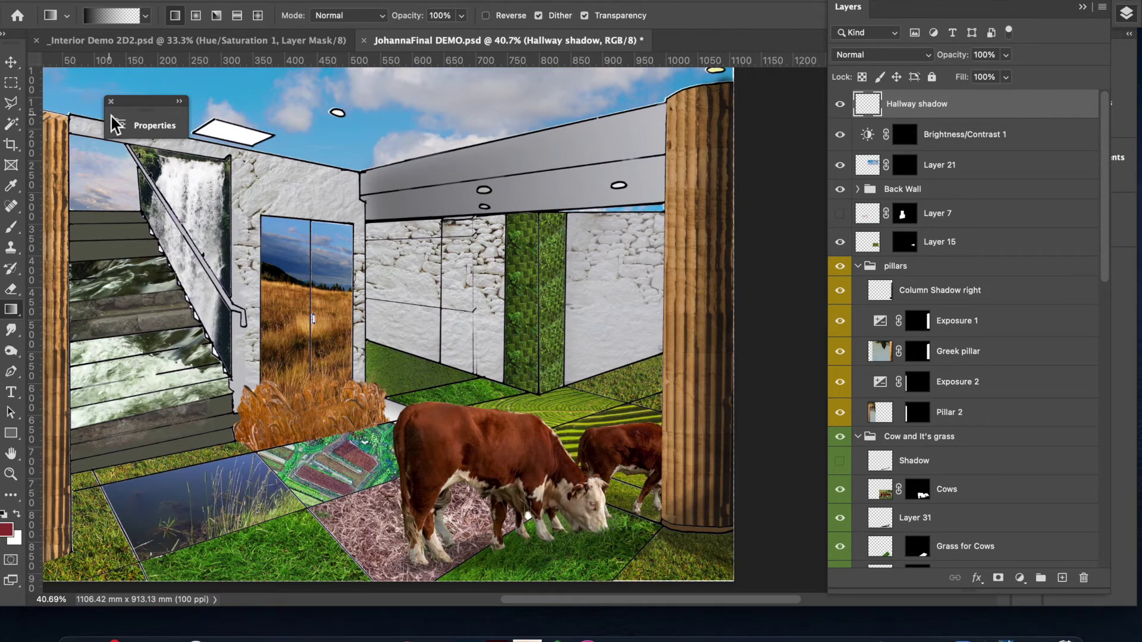
- Trace the hallway ceiling and side wall as a closed Polygonal Lasso selection
{"action": "left_click", "coordinate": [11, 105]}
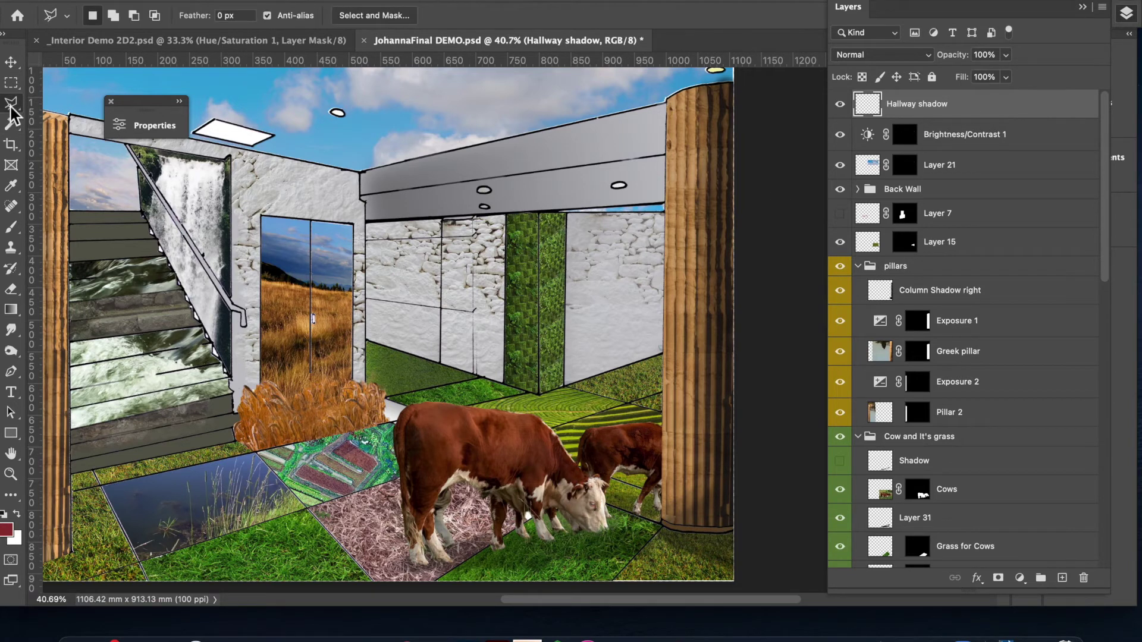
{"action": "left_click", "coordinate": [361, 205]}
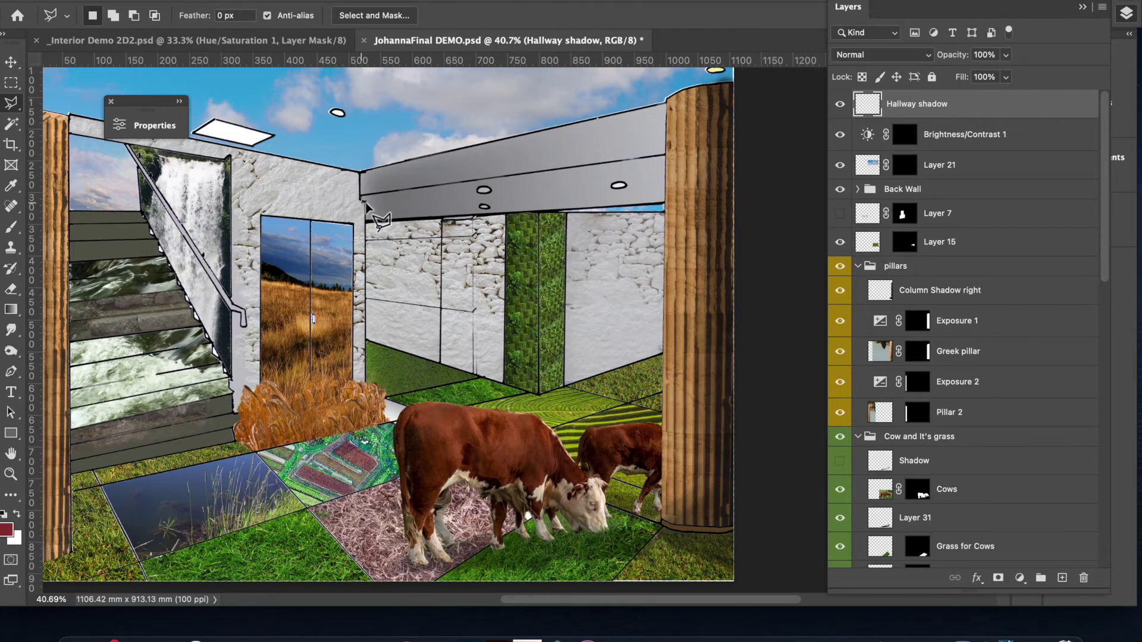
{"action": "left_click", "coordinate": [370, 385]}
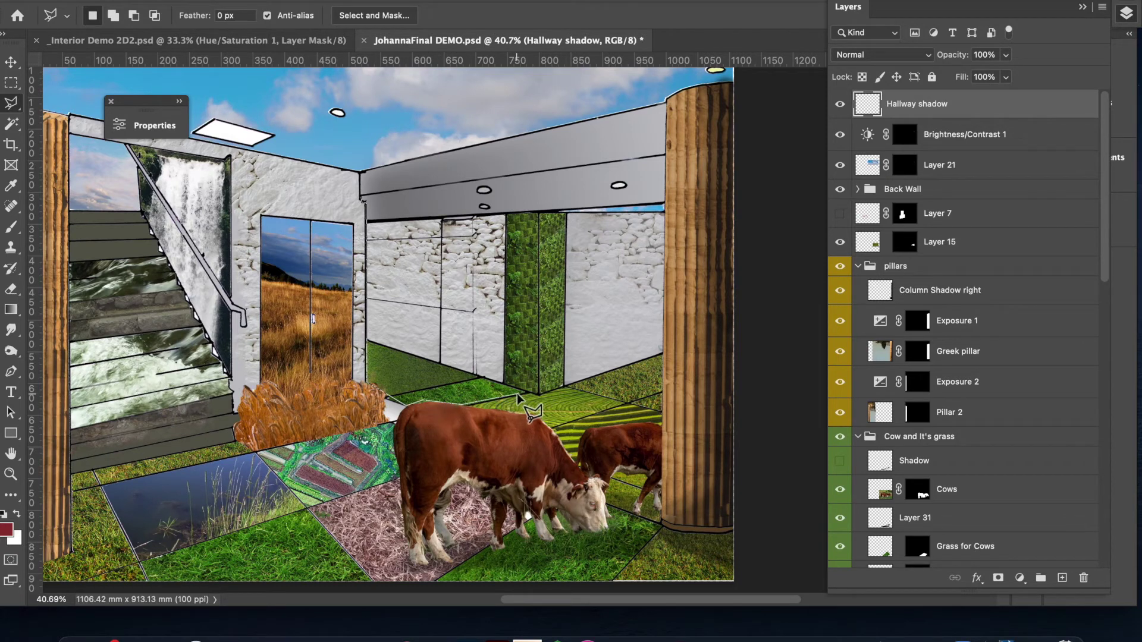
{"action": "left_click", "coordinate": [540, 394]}
{"action": "left_click", "coordinate": [508, 178]}
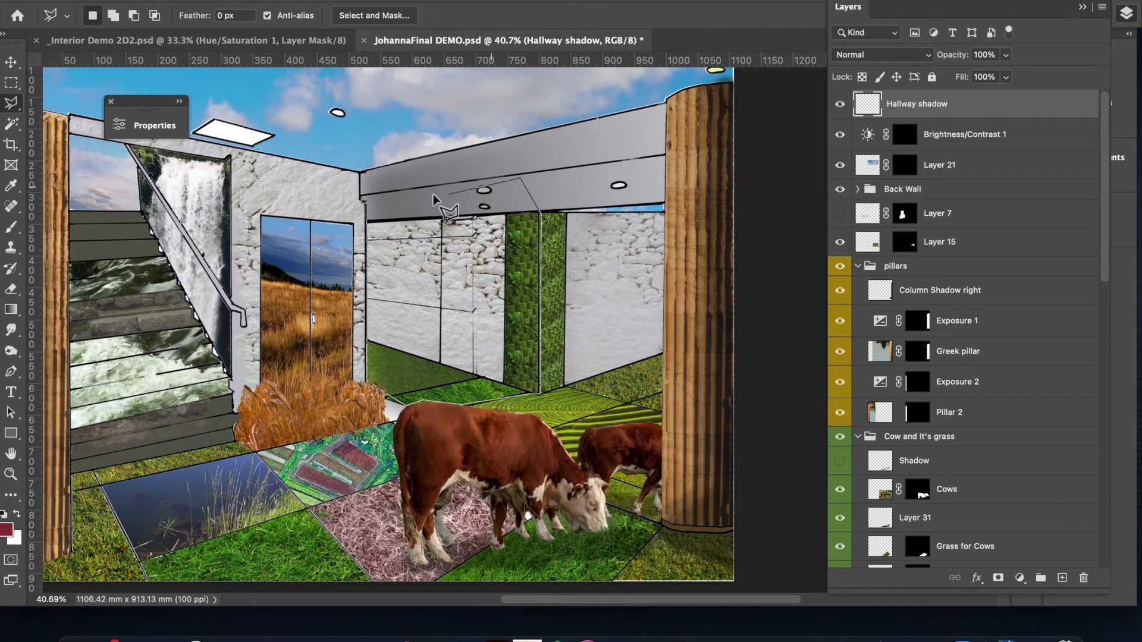
{"action": "left_click", "coordinate": [362, 195]}
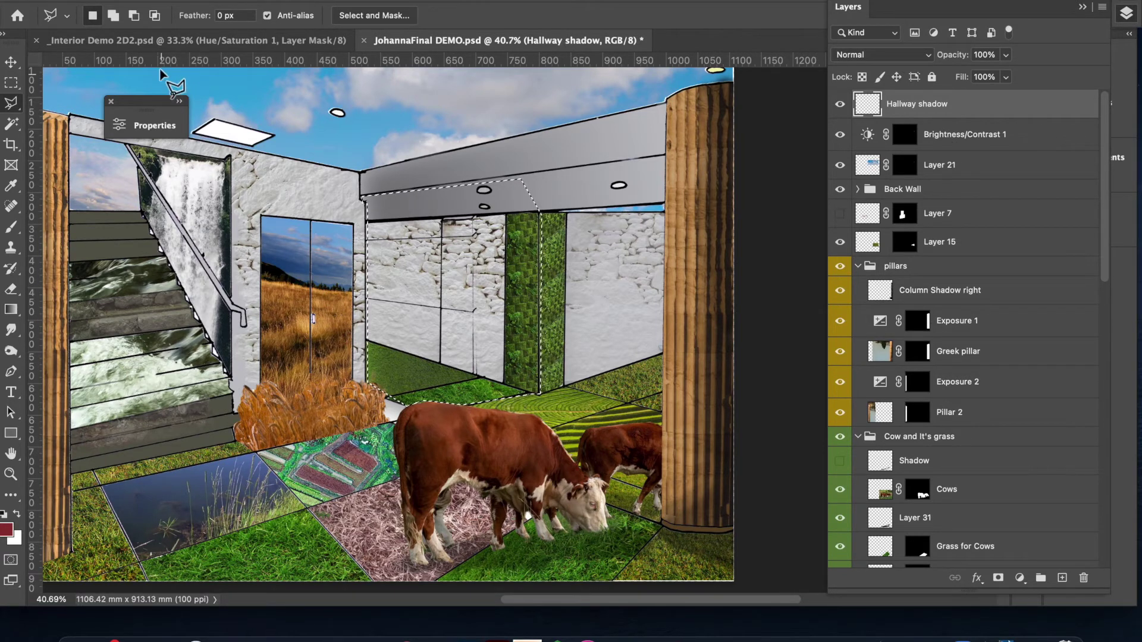
{"action": "left_click", "coordinate": [11, 313]}
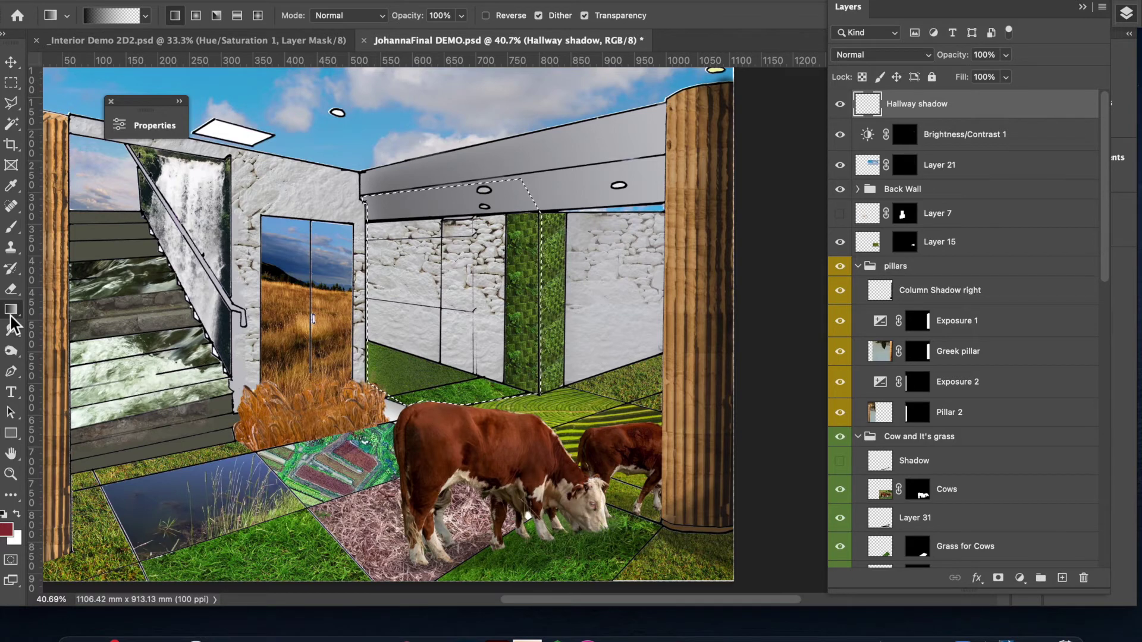
- Choose the Basics Black, White gradient preset for the Gradient Tool
{"action": "right_click", "coordinate": [11, 313]}
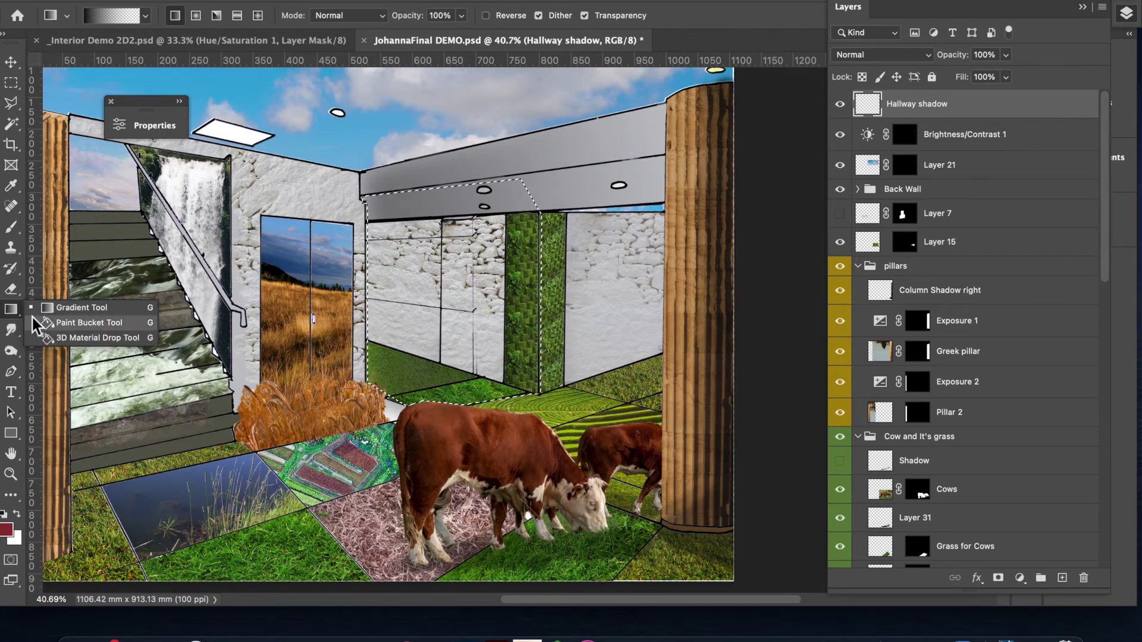
{"action": "left_click", "coordinate": [47, 313]}
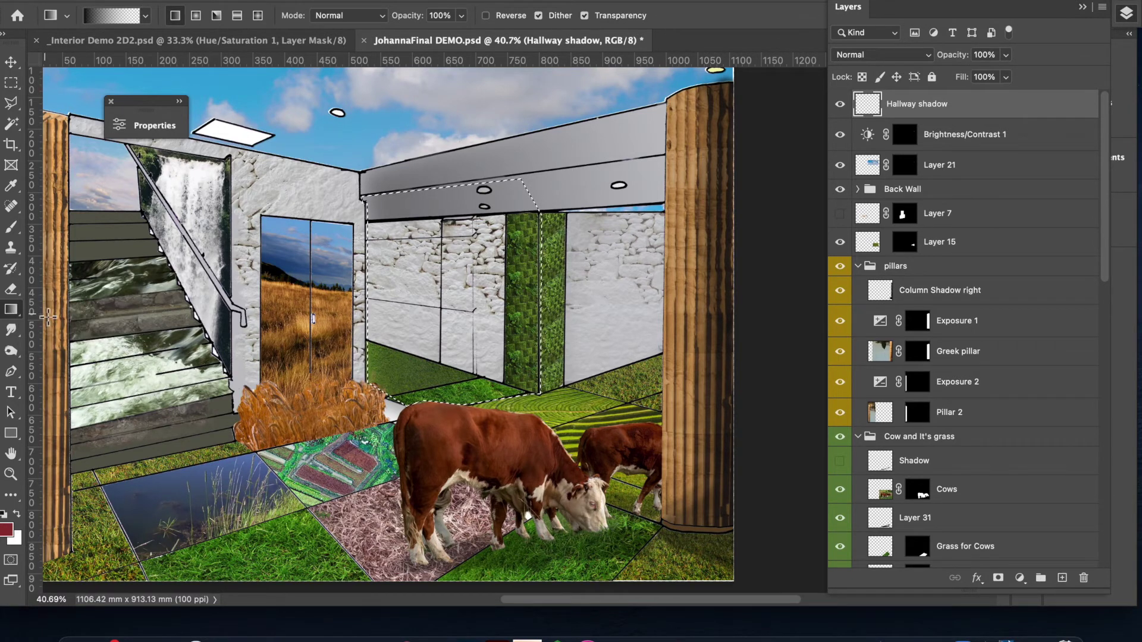
{"action": "left_click", "coordinate": [146, 16]}
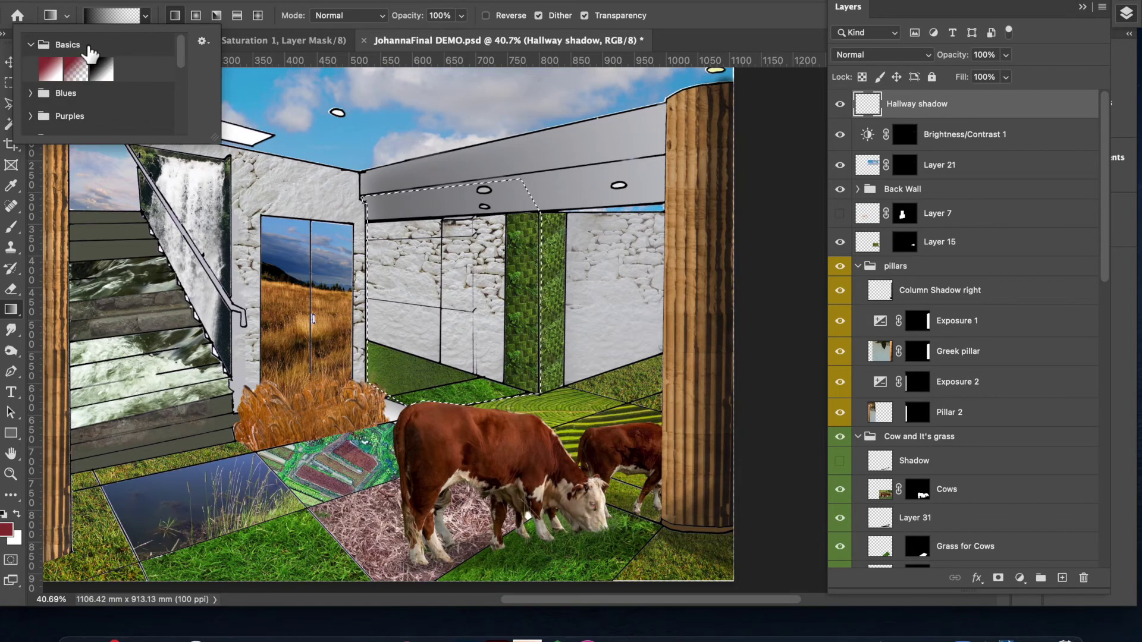
{"action": "left_click", "coordinate": [55, 19]}
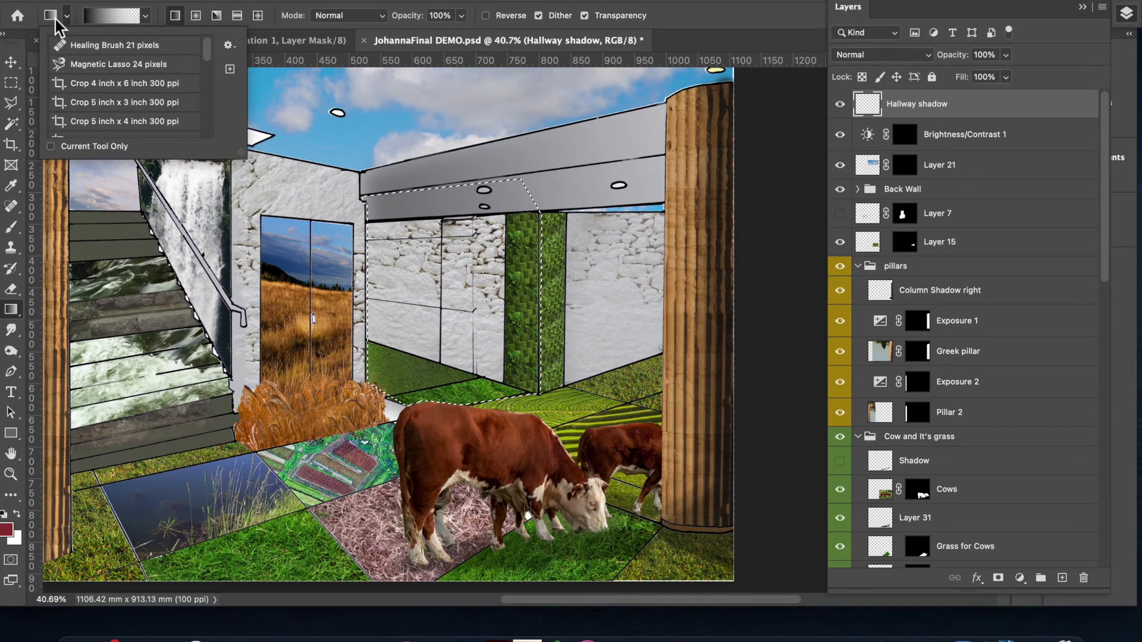
{"action": "left_click", "coordinate": [51, 16]}
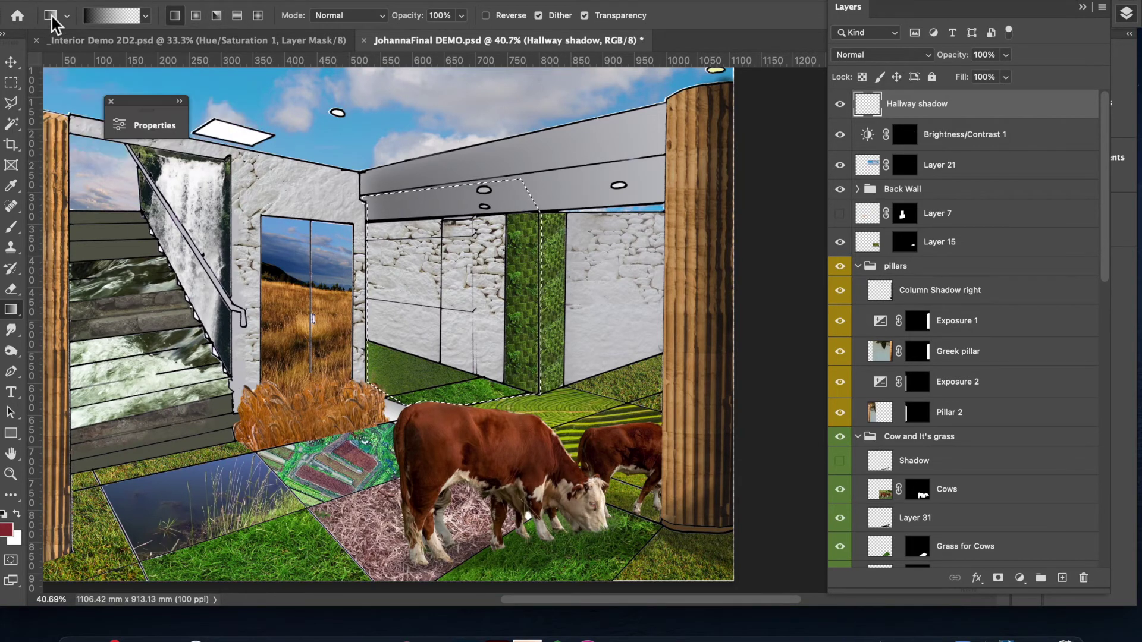
{"action": "left_click", "coordinate": [146, 17]}
{"action": "left_click", "coordinate": [102, 69]}
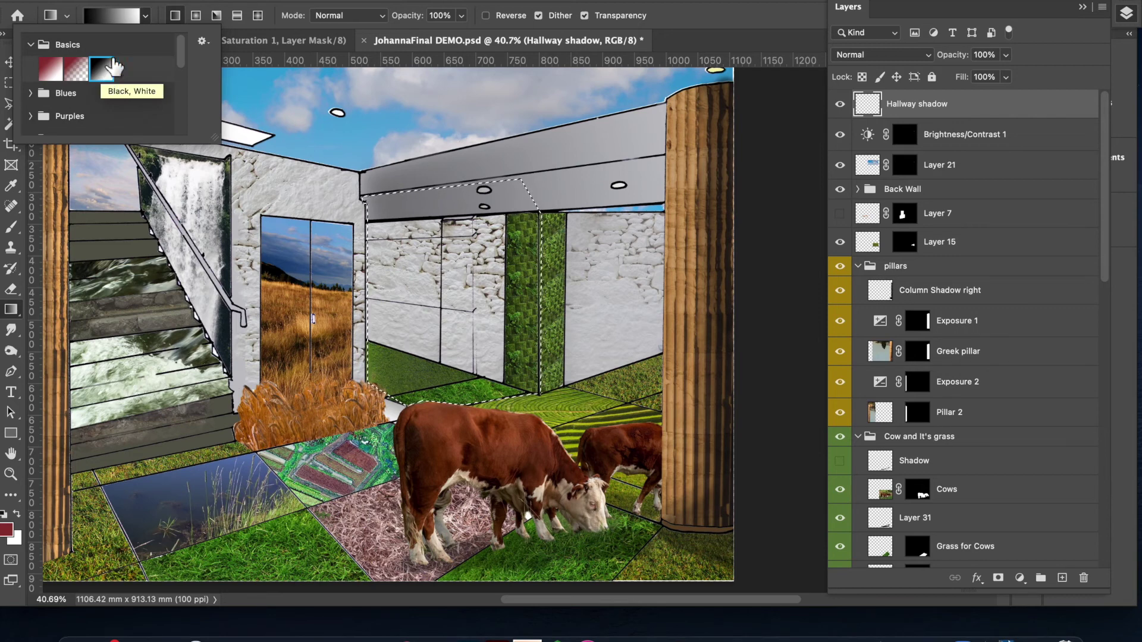
- Edit the gradient to fade to 0% opacity on the right with its midpoint at 71%
{"action": "left_click", "coordinate": [120, 20]}
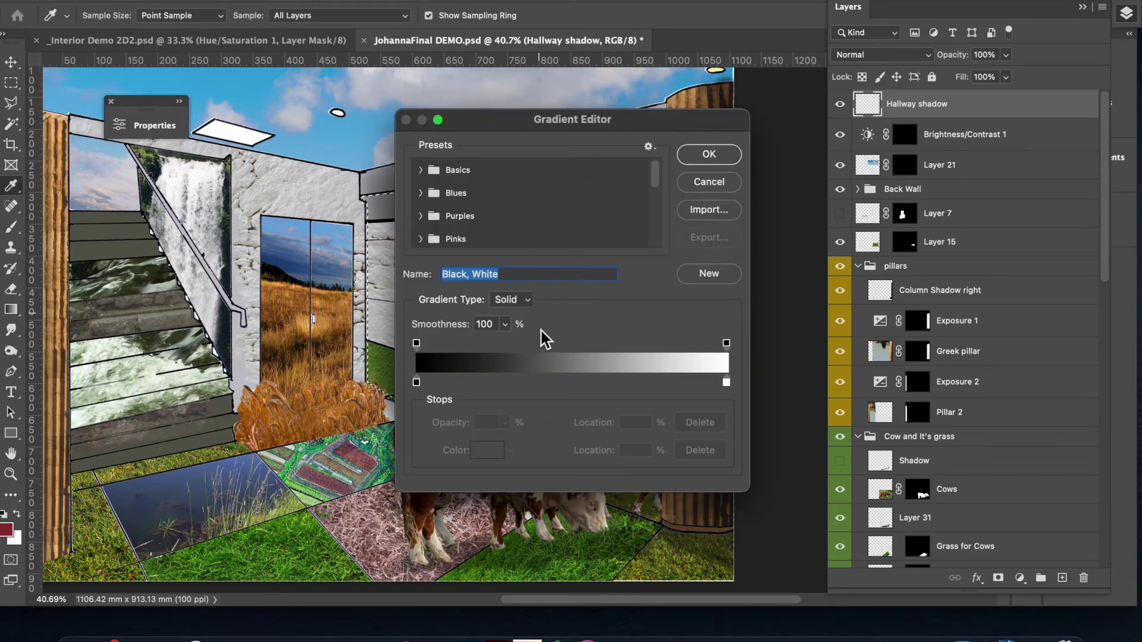
{"action": "left_click", "coordinate": [727, 345]}
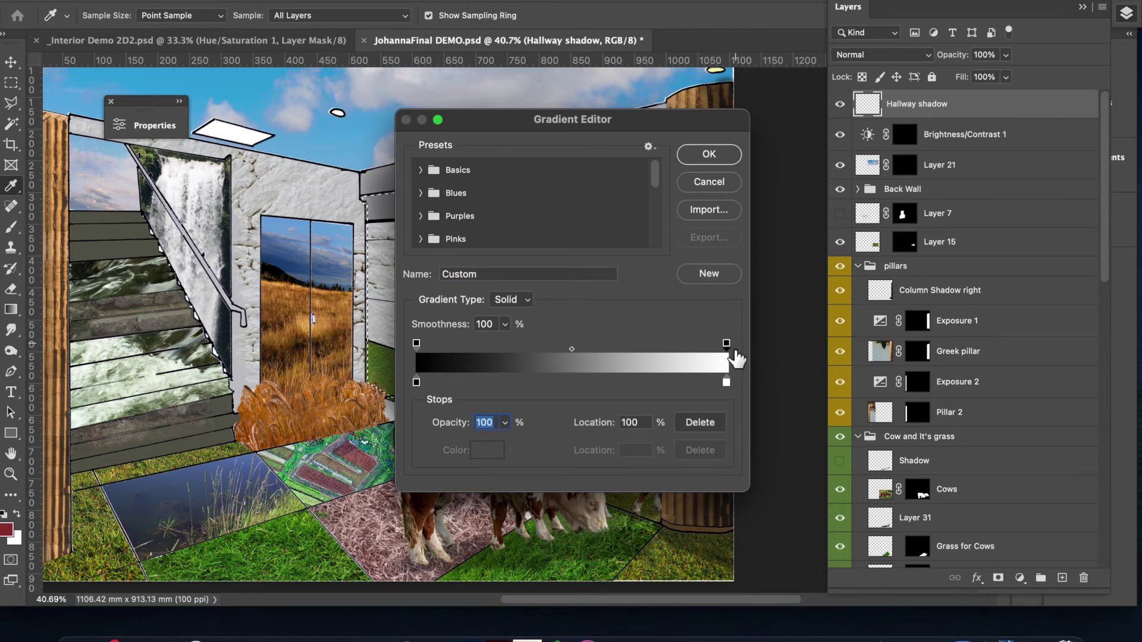
{"action": "left_click", "coordinate": [505, 422]}
{"action": "left_click_drag", "start_coordinate": [502, 445], "coordinate": [430, 446]}
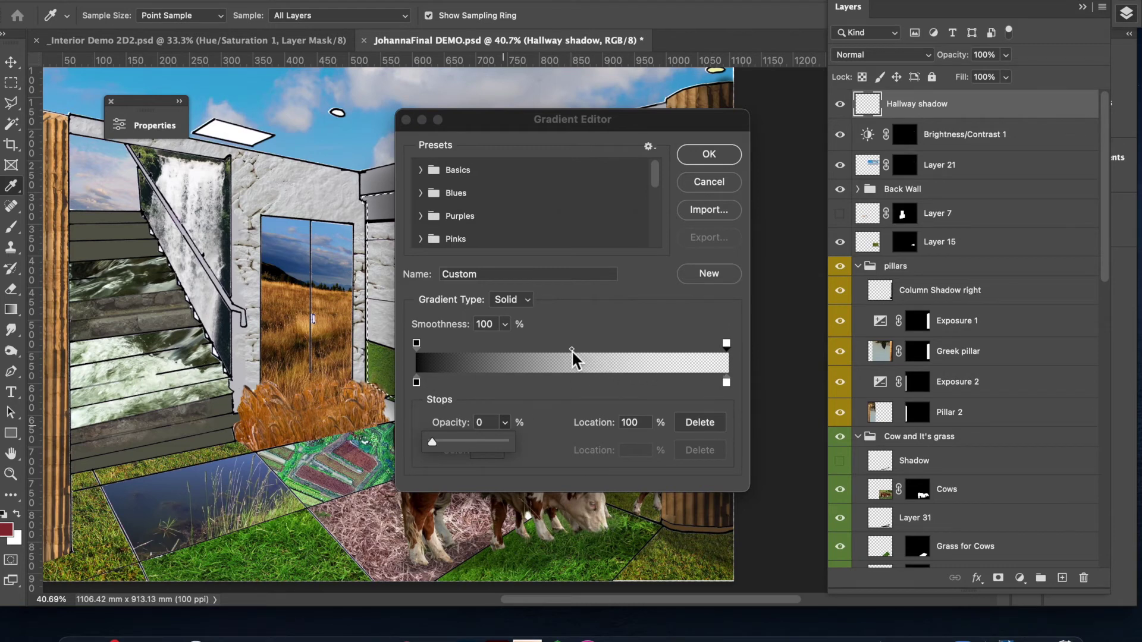
{"action": "left_click_drag", "start_coordinate": [572, 349], "coordinate": [688, 350]}
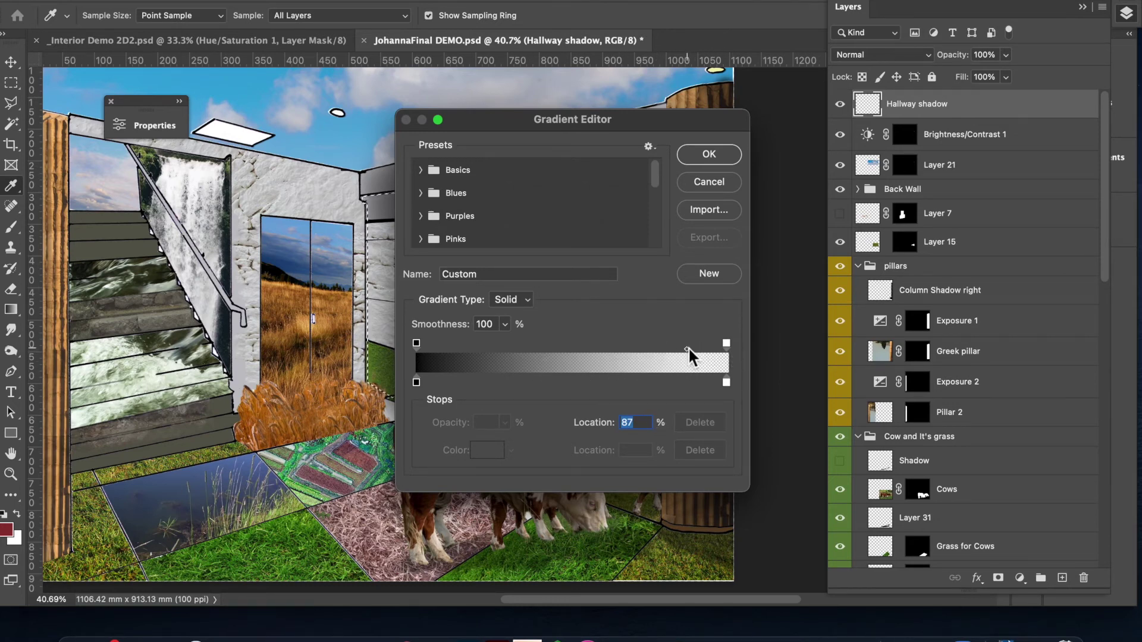
{"action": "left_click_drag", "start_coordinate": [688, 349], "coordinate": [643, 362]}
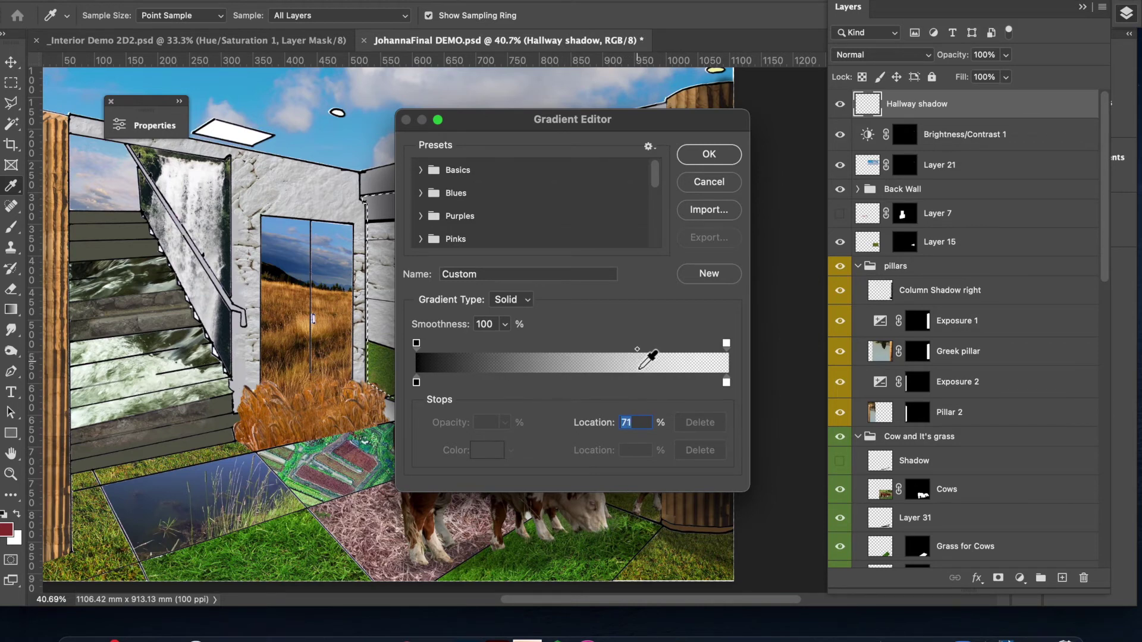
{"action": "left_click", "coordinate": [714, 154]}
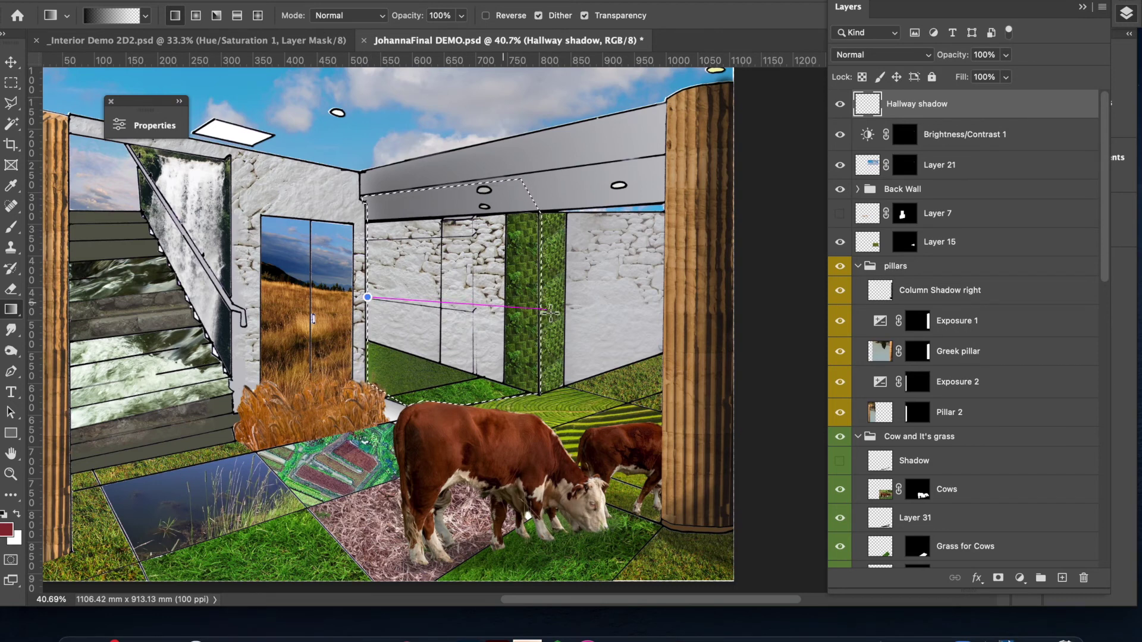
- Fill the hallway selection with the gradient, darkest at the left wall edge and fading rightward
{"action": "mouse_move", "coordinate": [614, 309]}
{"action": "left_mouse_down"}
{"action": "mouse_move", "coordinate": [684, 308]}
{"action": "mouse_move", "coordinate": [614, 304]}
{"action": "left_mouse_up"}
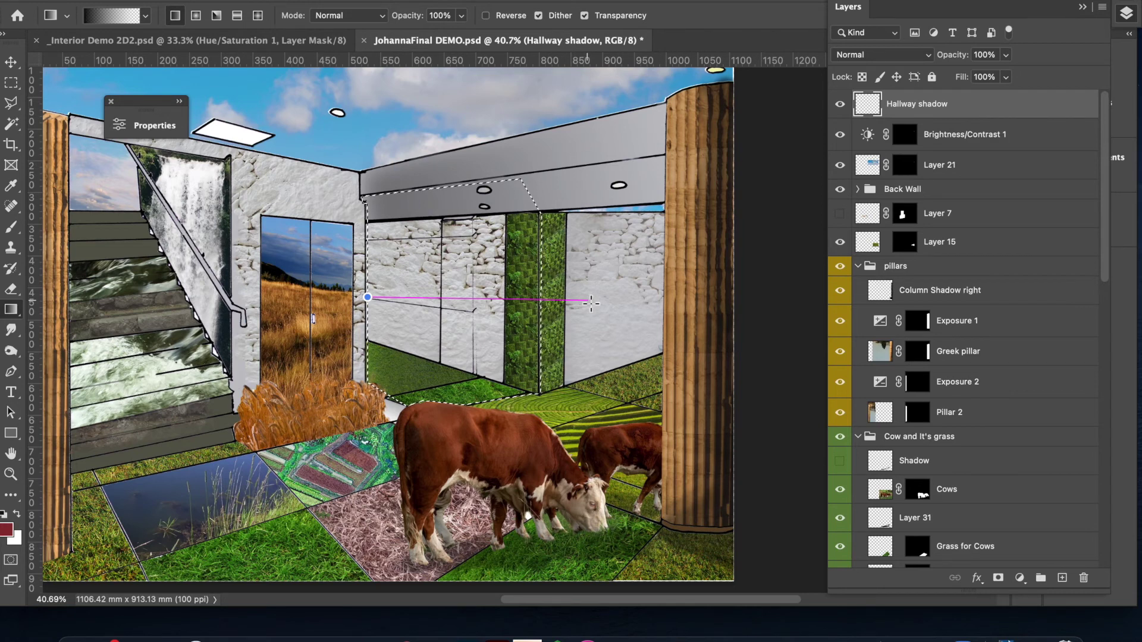
{"action": "left_click_drag", "start_coordinate": [591, 304], "coordinate": [592, 304]}
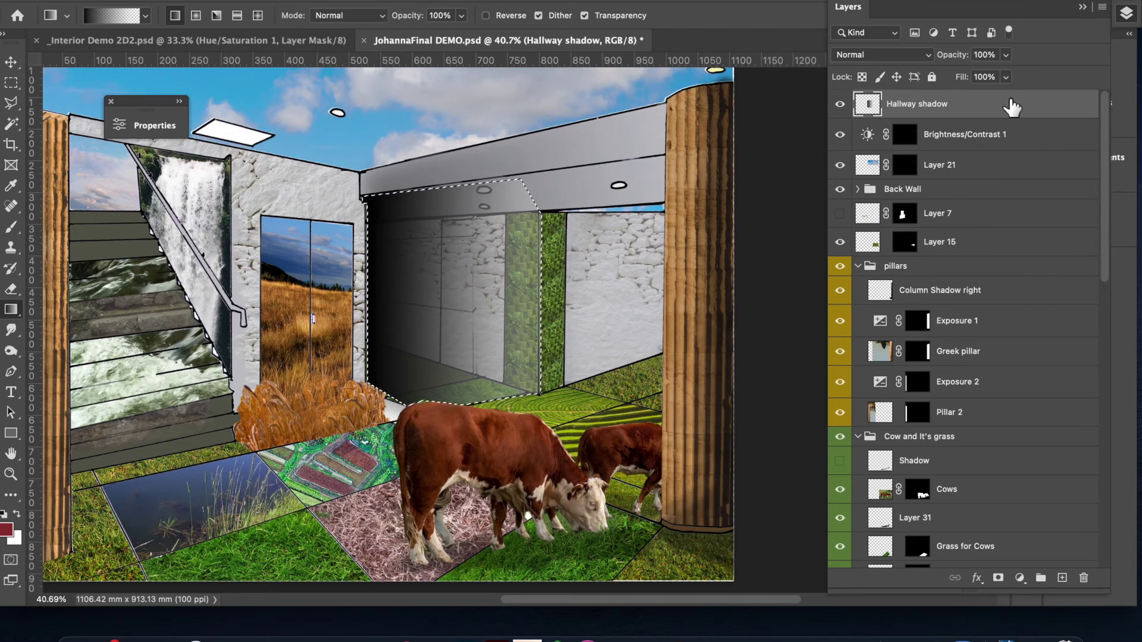
- Set the Hallway shadow layer to Darken blend mode at 49% opacity
{"action": "left_click", "coordinate": [930, 58]}
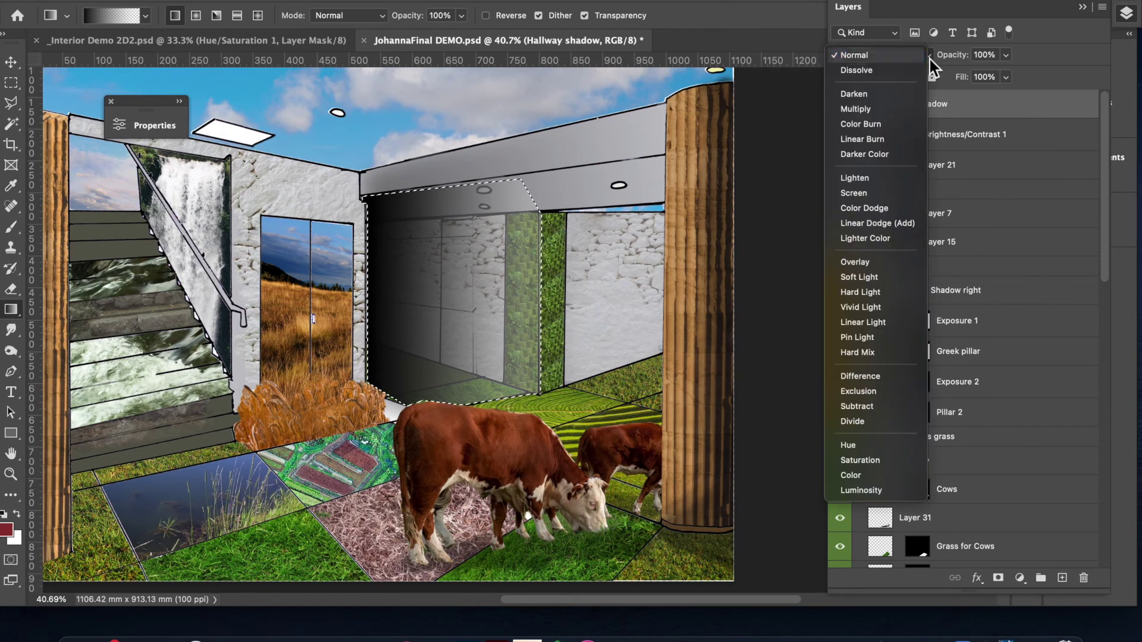
{"action": "left_click", "coordinate": [908, 94]}
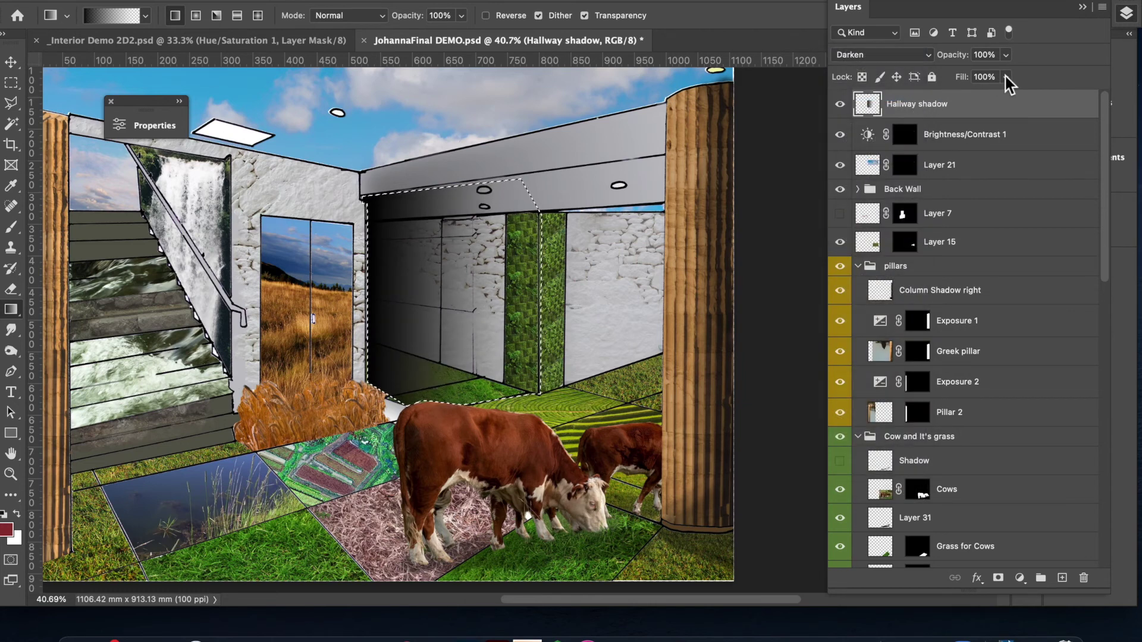
{"action": "left_click", "coordinate": [1005, 56]}
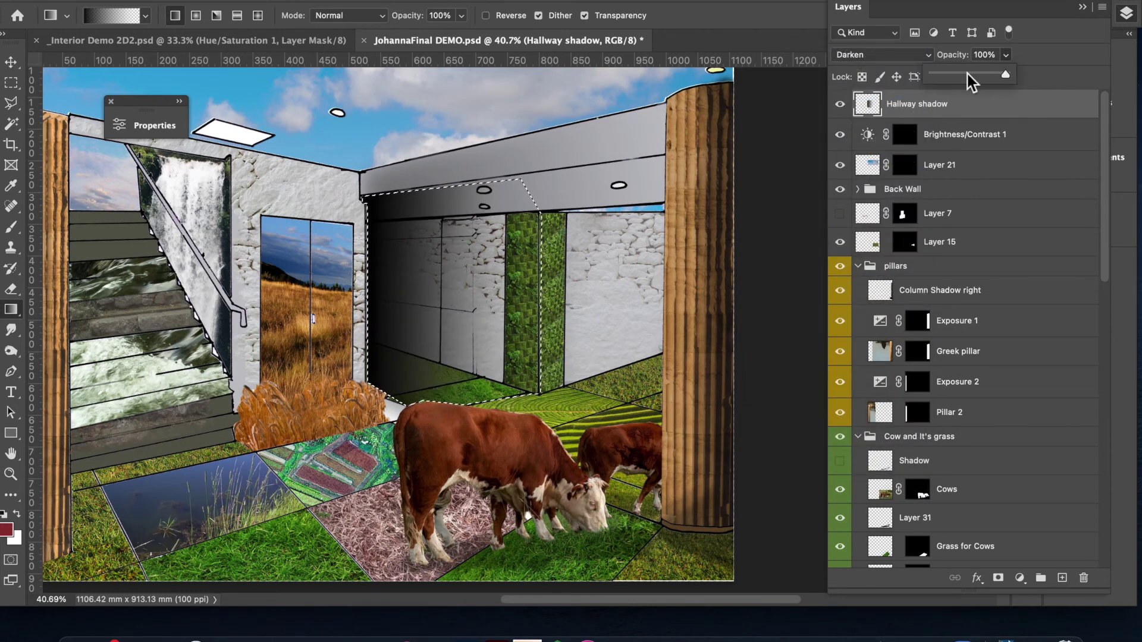
{"action": "left_click_drag", "start_coordinate": [994, 77], "coordinate": [980, 80]}
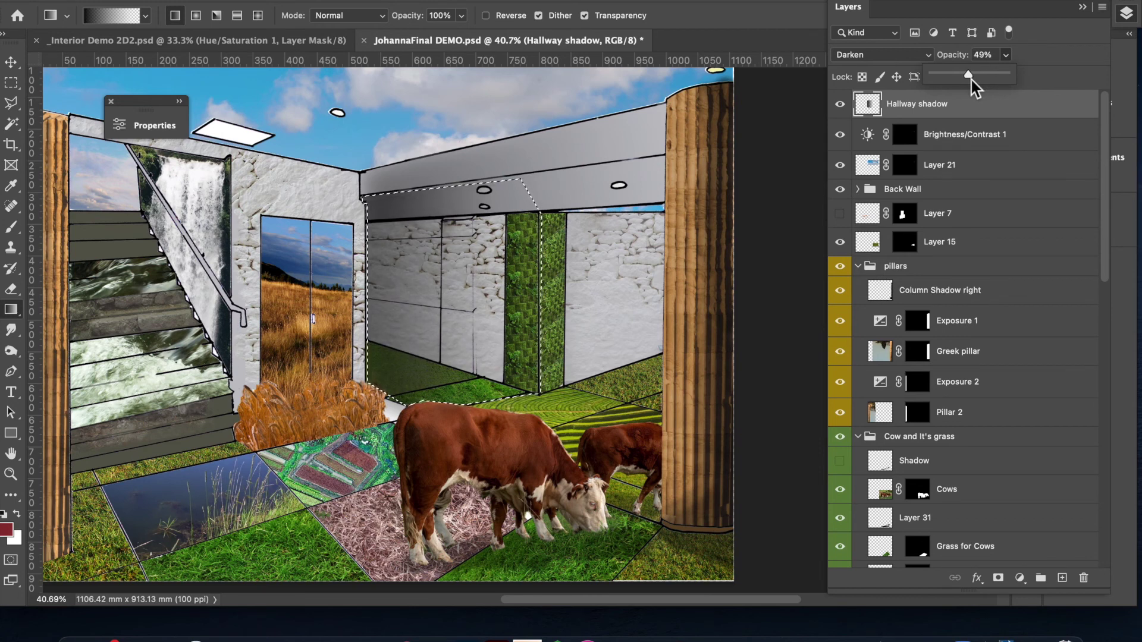
{"action": "left_click", "coordinate": [947, 111]}
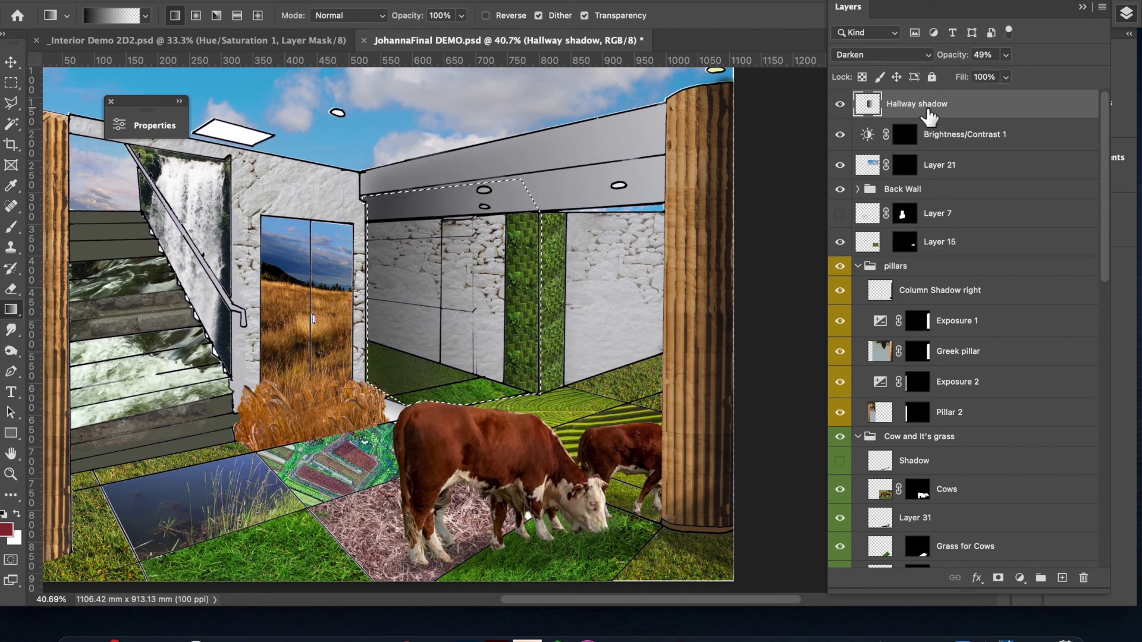
- Deselect the hallway selection and scroll through the Layers panel to check the layers
{"action": "key", "text": "ctrl+d"}
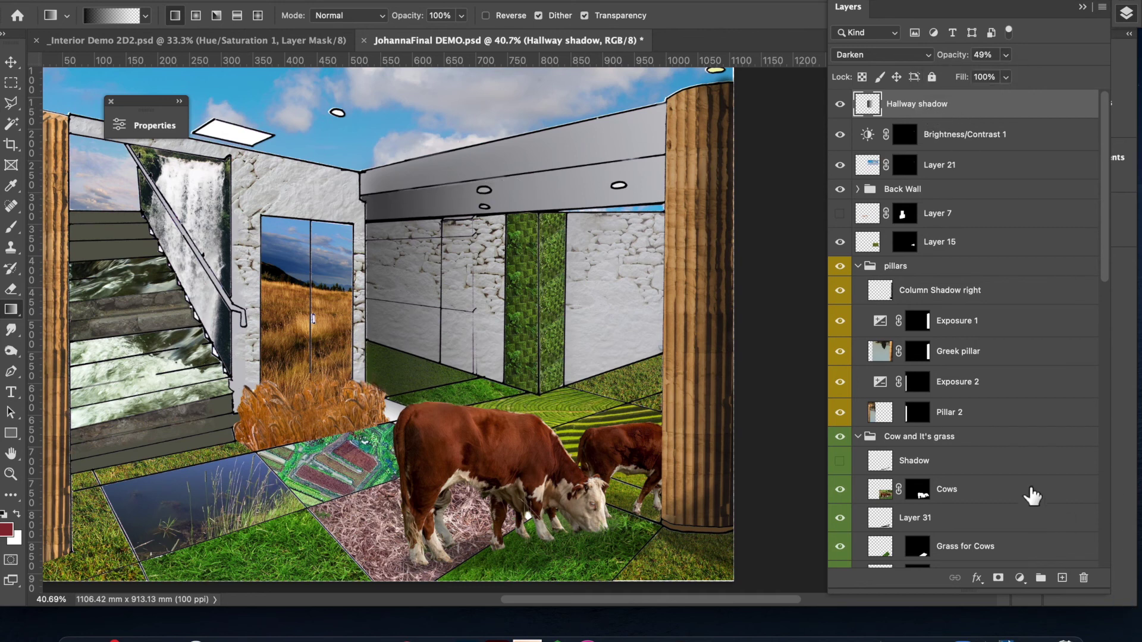
{"action": "scroll", "coordinate": [1031, 494], "scroll_direction": "down", "scroll_amount": 10}
{"action": "scroll", "coordinate": [1032, 495], "scroll_direction": "up", "scroll_amount": 10}
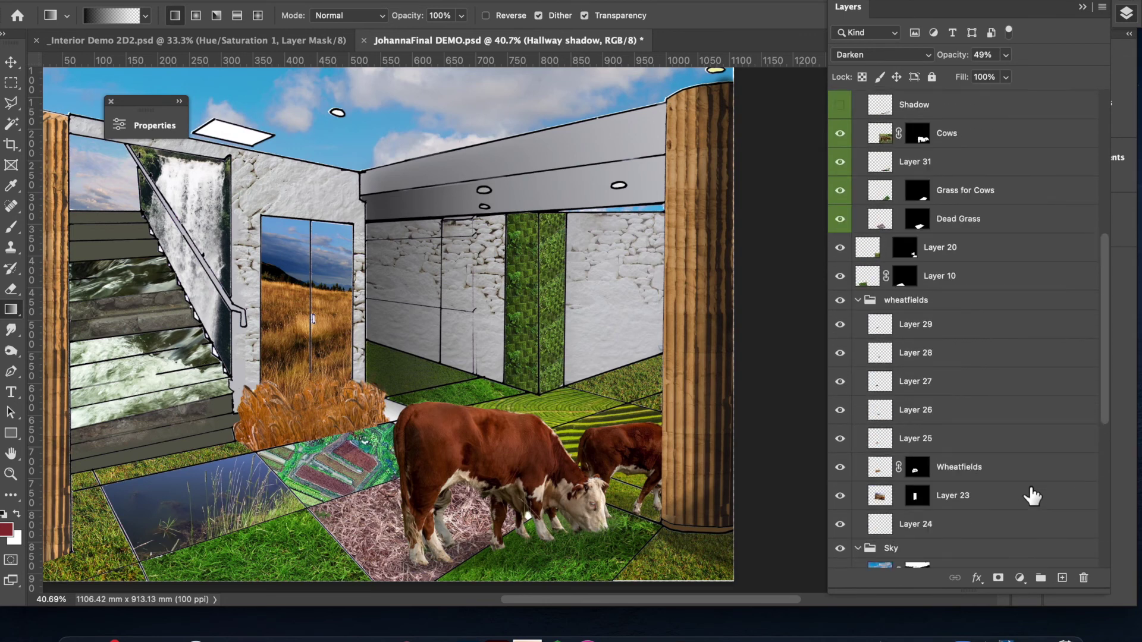